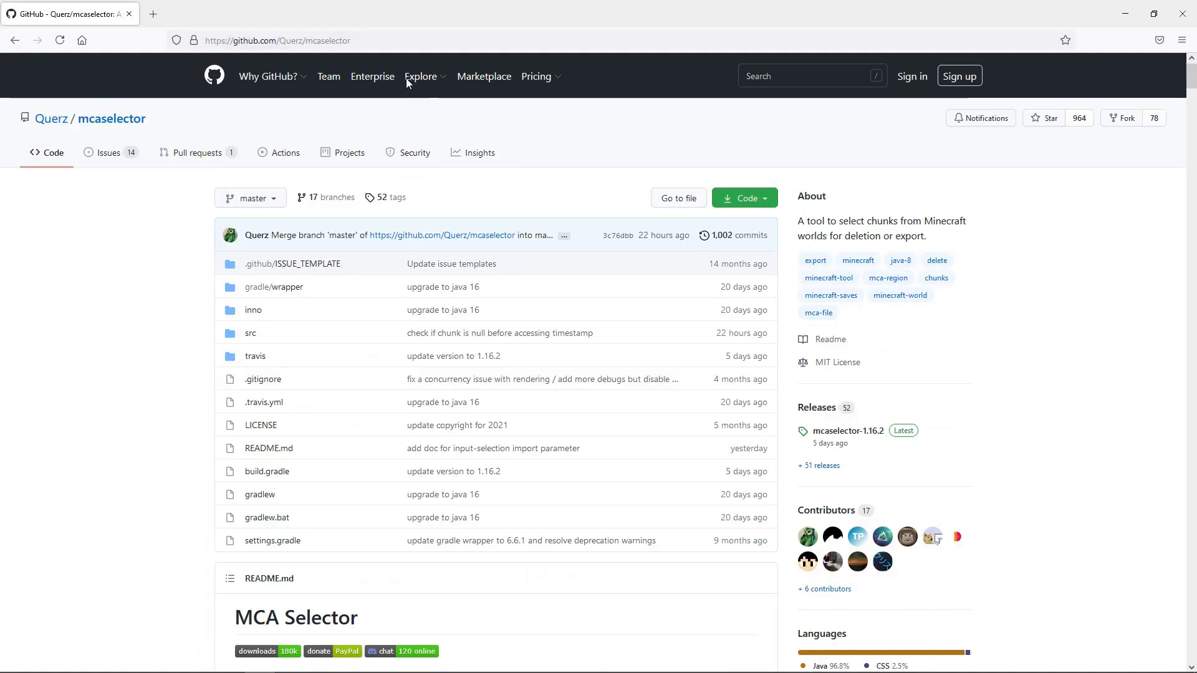
Scroll the README to the download section and start downloading the 1.16.2 Windows installer, MCA_Selector_Setup.exe
mouse_move(406, 76)
drag(1192, 78, 1190, 577)
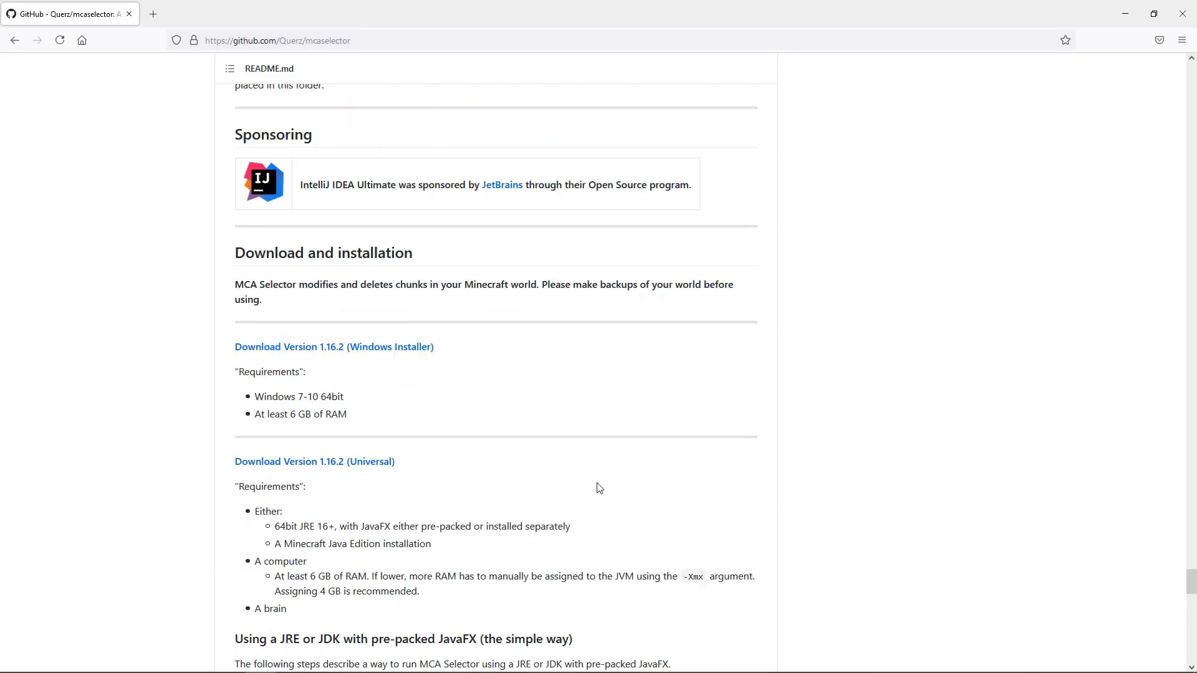
click(396, 348)
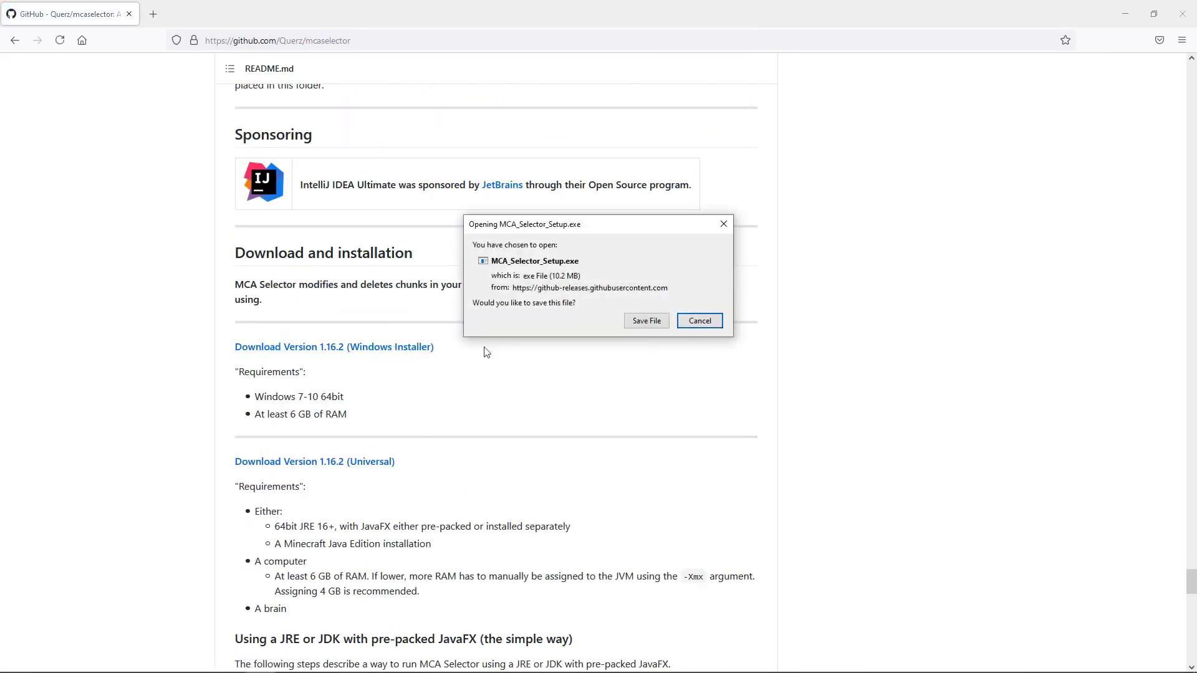
Save MCA_Selector_Setup.exe to disk
click(663, 326)
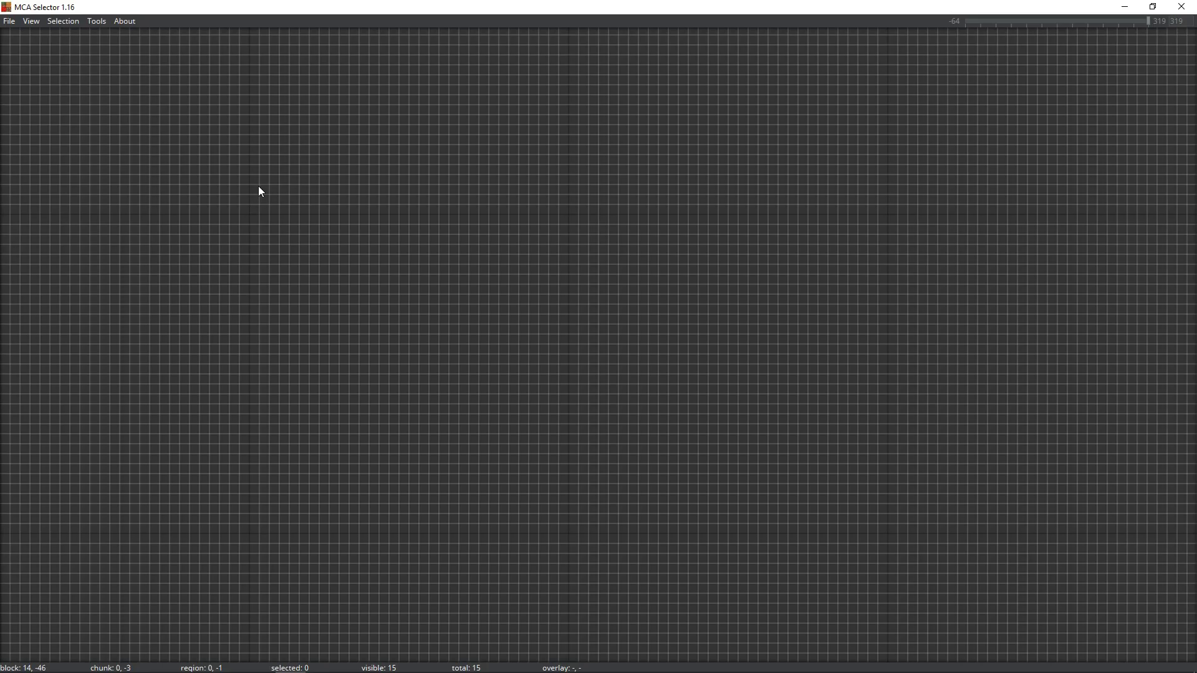
Open the Endavar LP MCA world folder and load its main overworld dimension
click(8, 22)
click(13, 35)
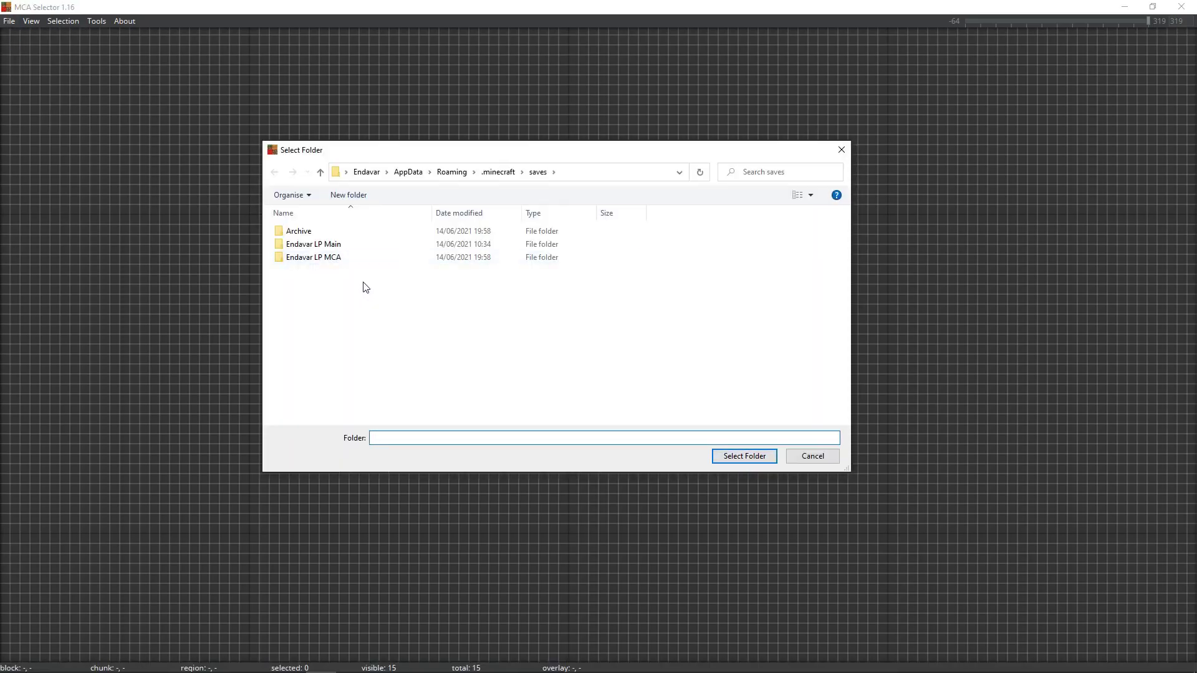
click(324, 257)
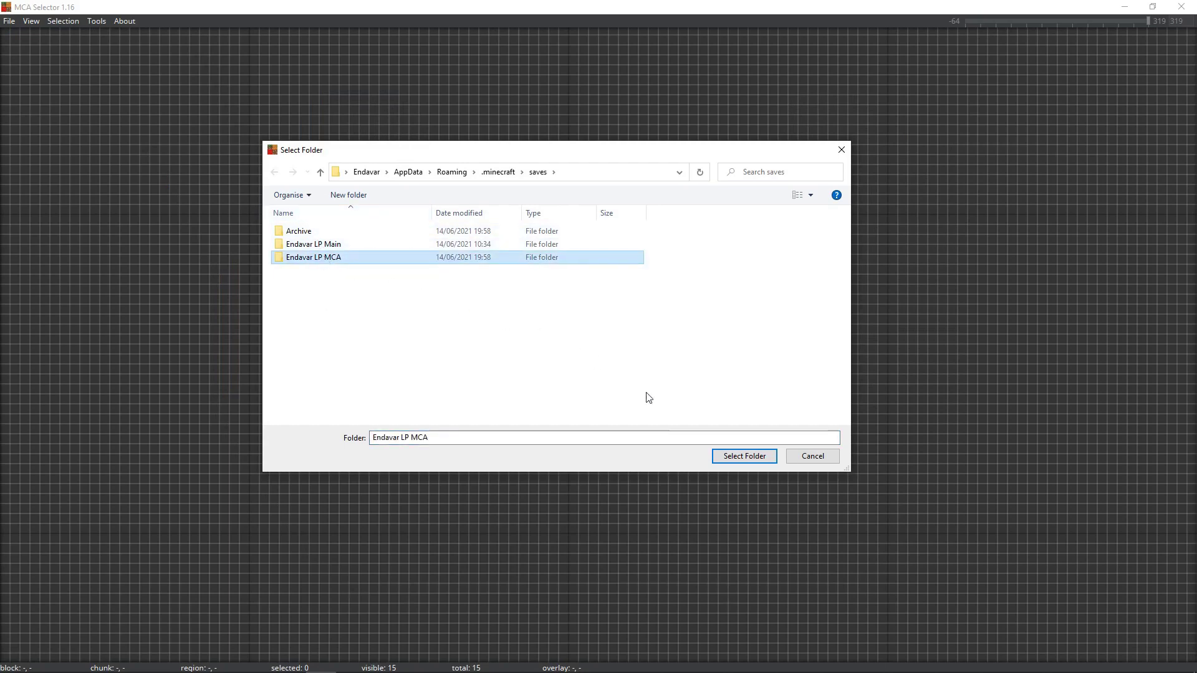
click(742, 458)
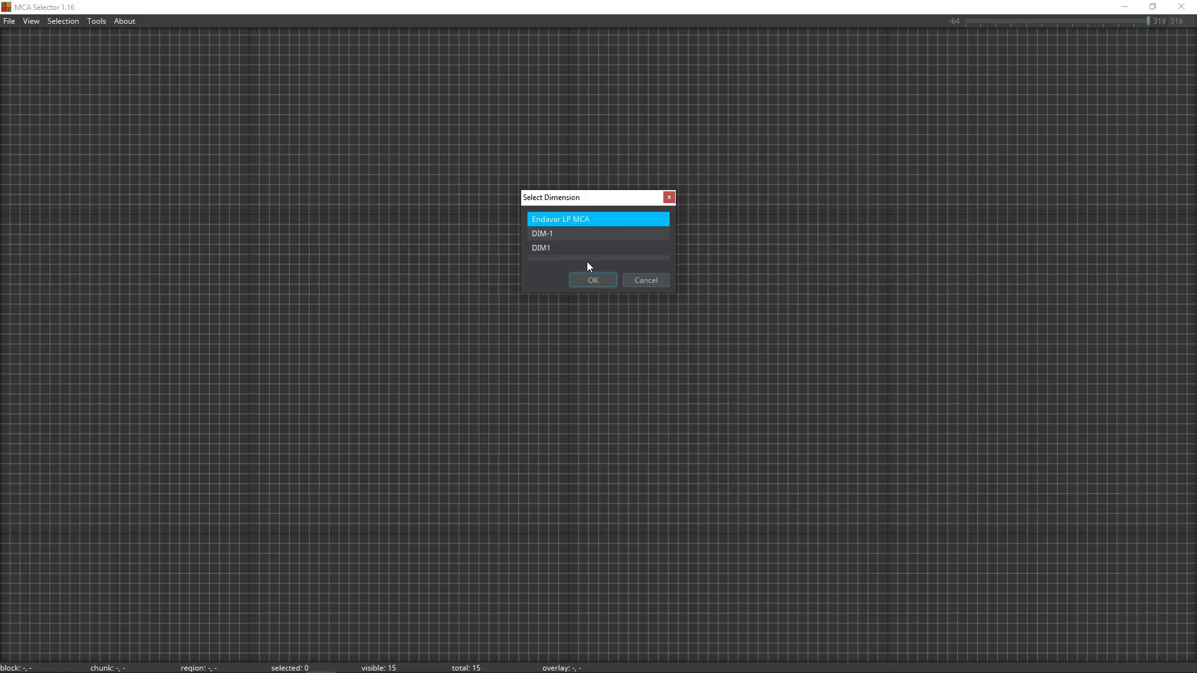
click(591, 278)
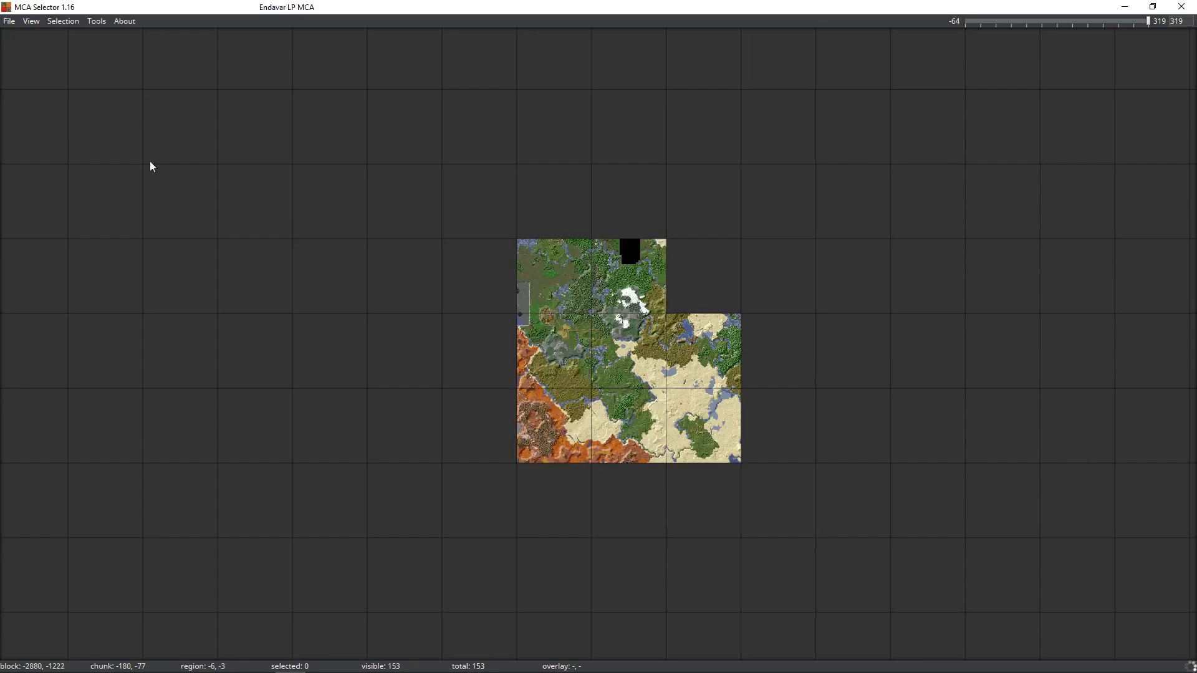
Zoom and pan around the loaded map, from the western ocean islands to the orange badlands
scroll(252, 183, down, 1)
scroll(252, 186, down, 1)
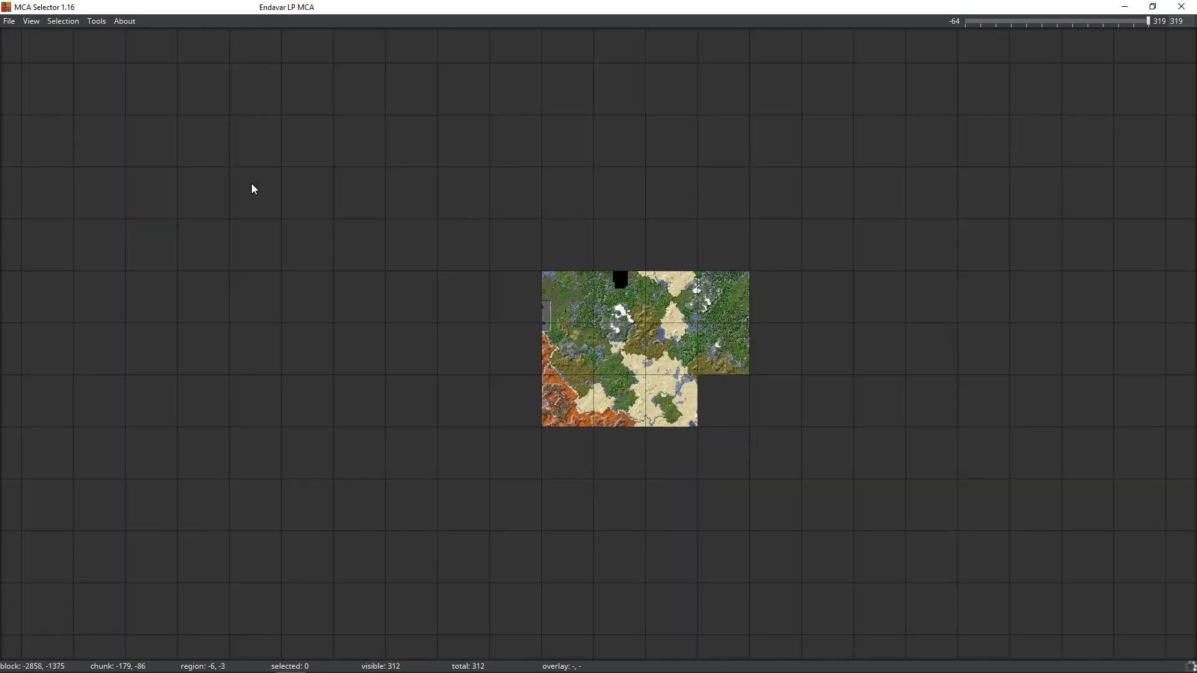
scroll(252, 186, down, 1)
scroll(251, 188, down, 1)
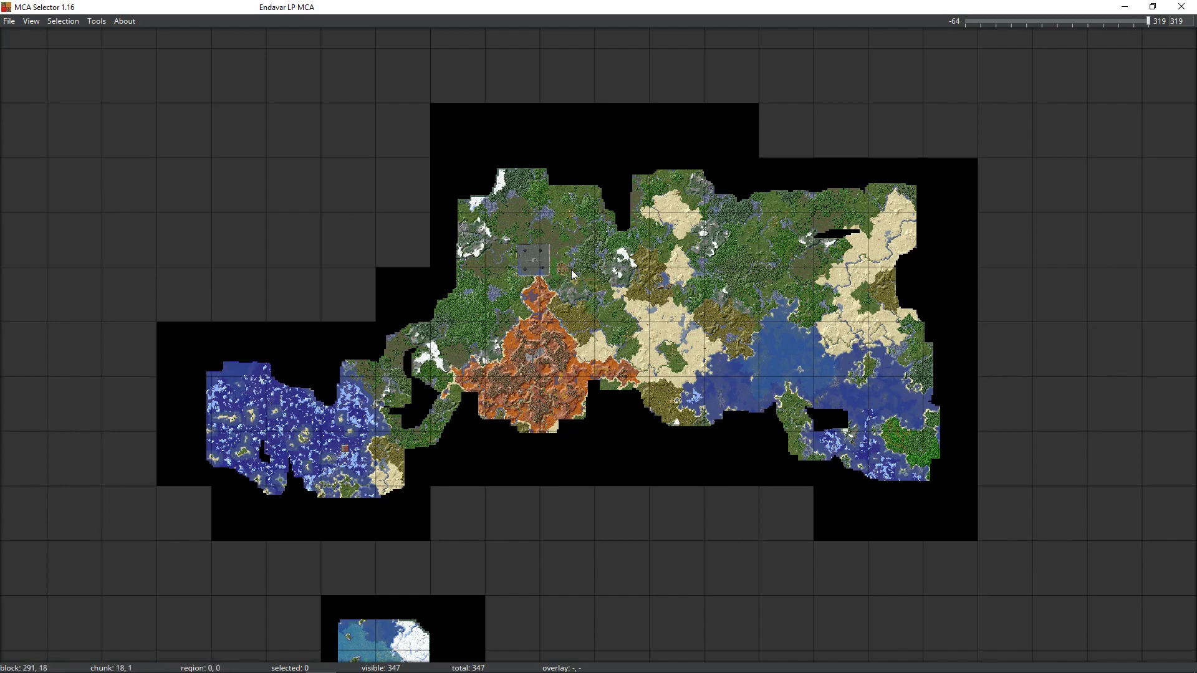
scroll(571, 270, up, 5)
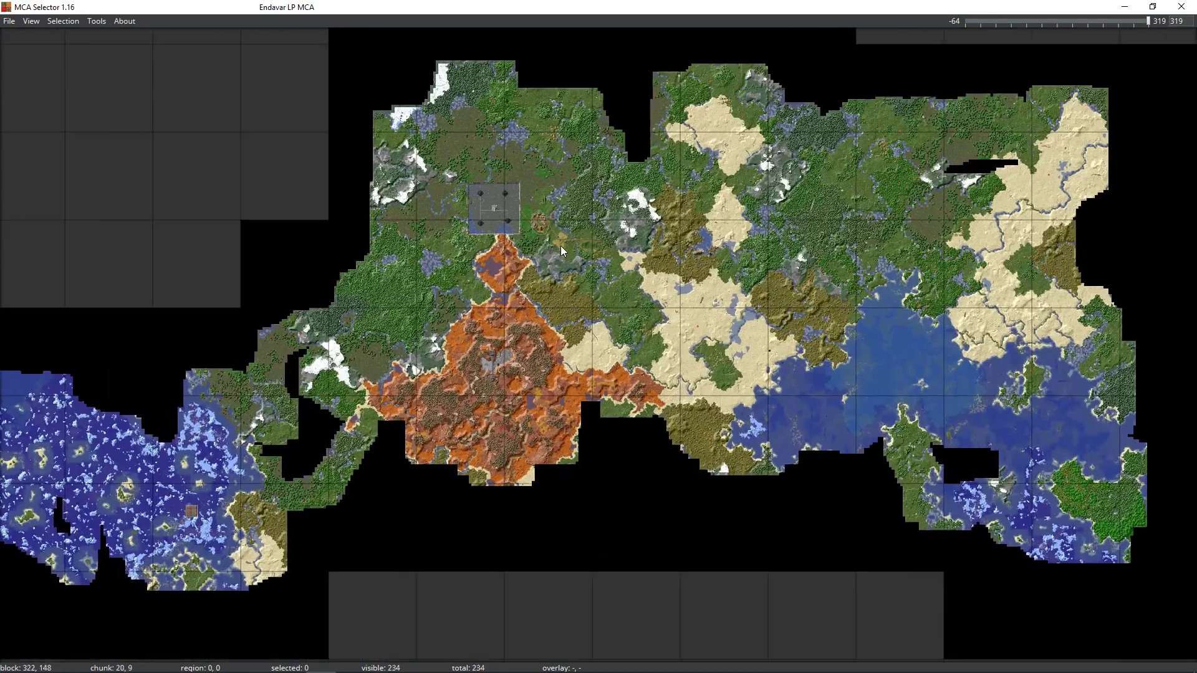
scroll(563, 241, up, 3)
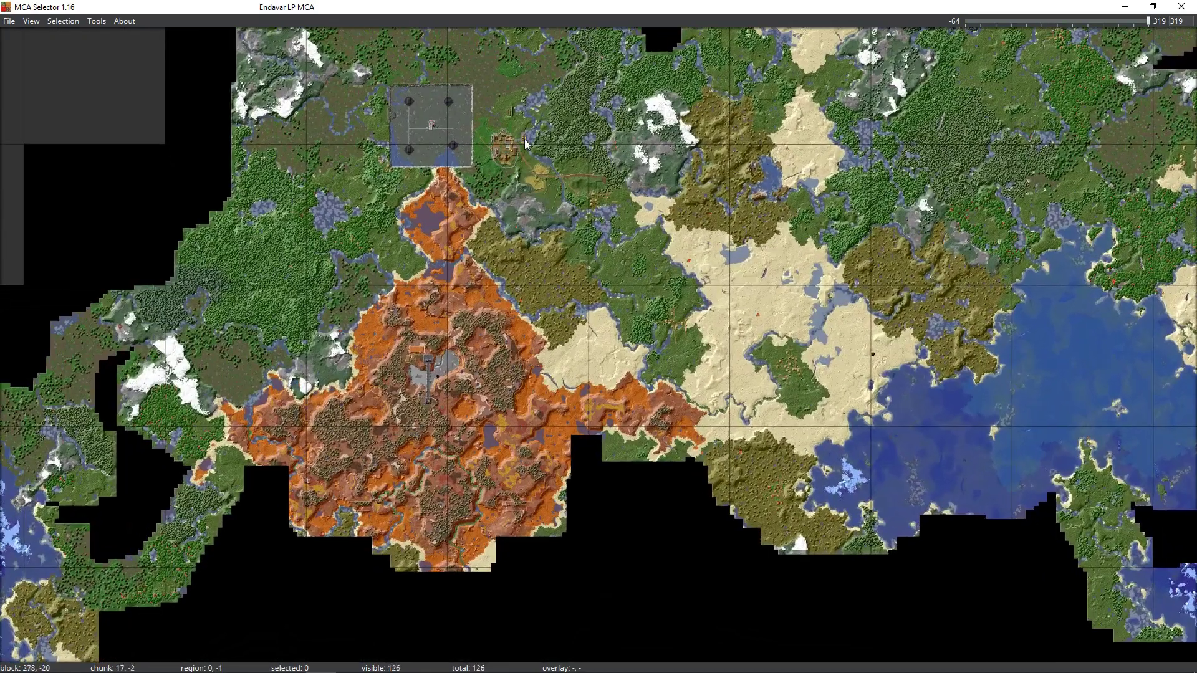
scroll(544, 246, up, 2)
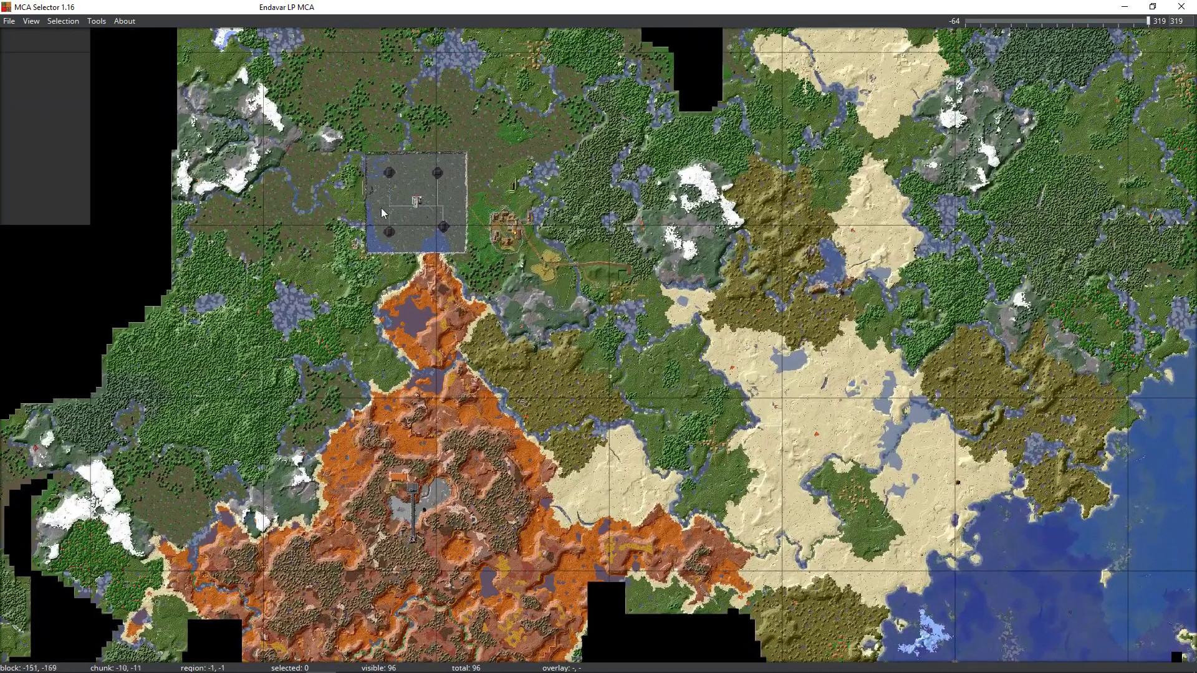
scroll(439, 182, down, 3)
drag(187, 559, 535, 387)
scroll(410, 449, up, 3)
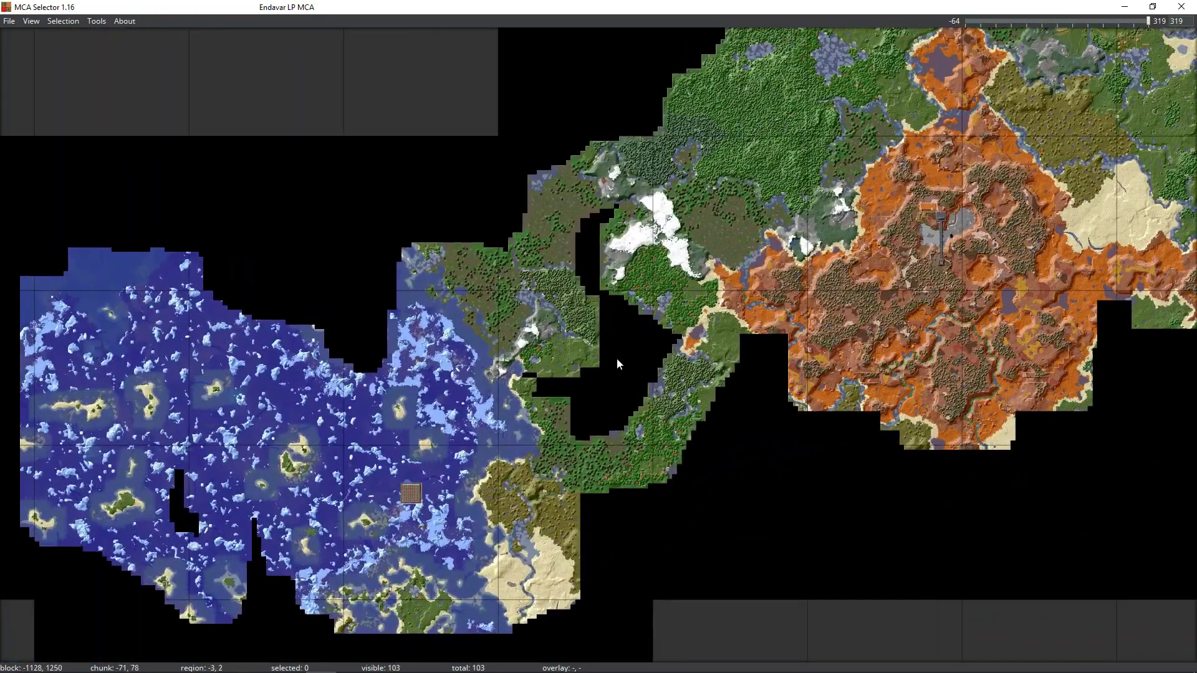
drag(618, 364, 304, 371)
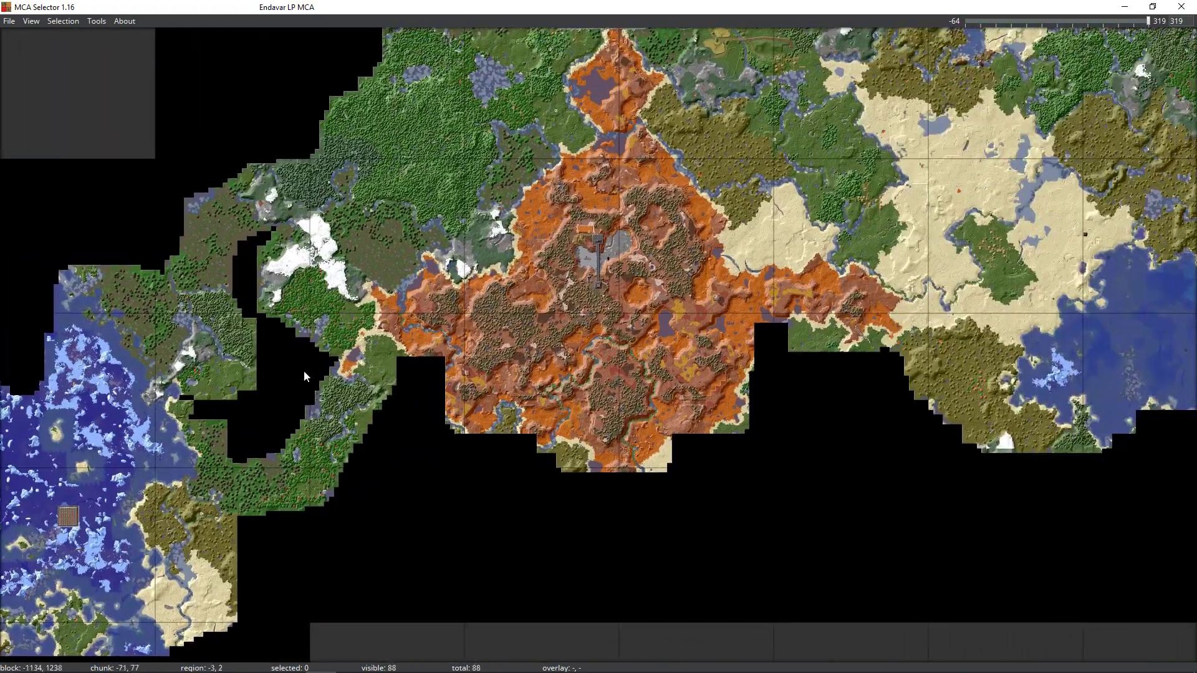
scroll(615, 240, up, 2)
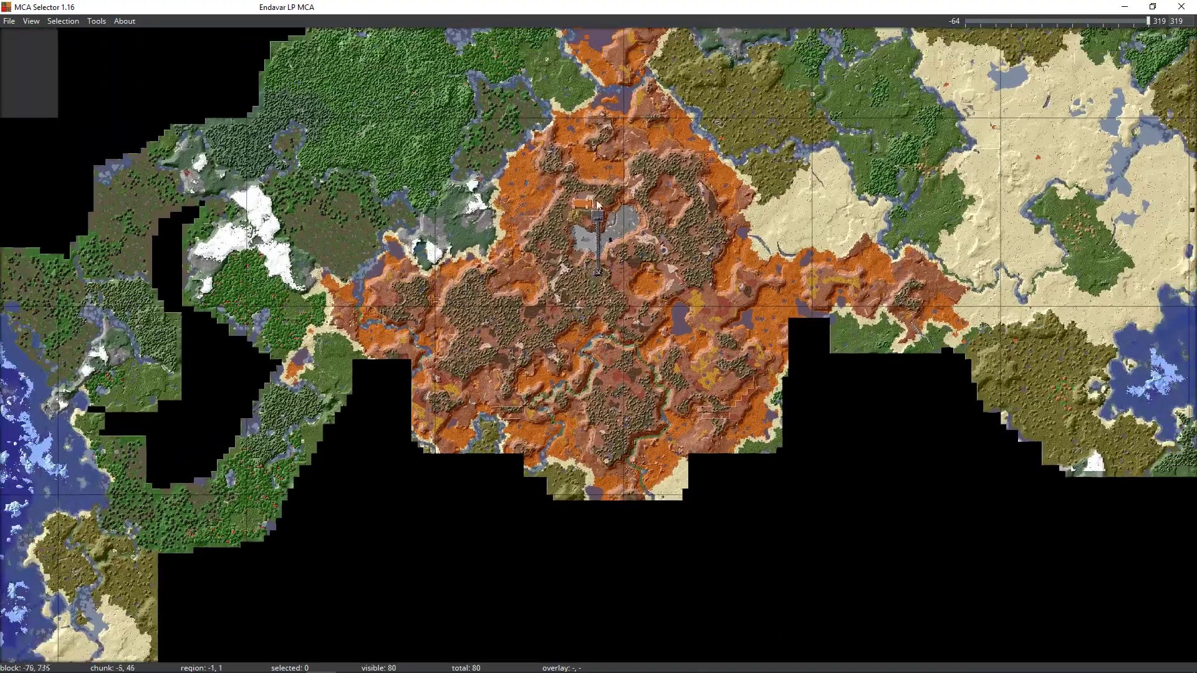
scroll(597, 243, up, 2)
scroll(602, 226, down, 5)
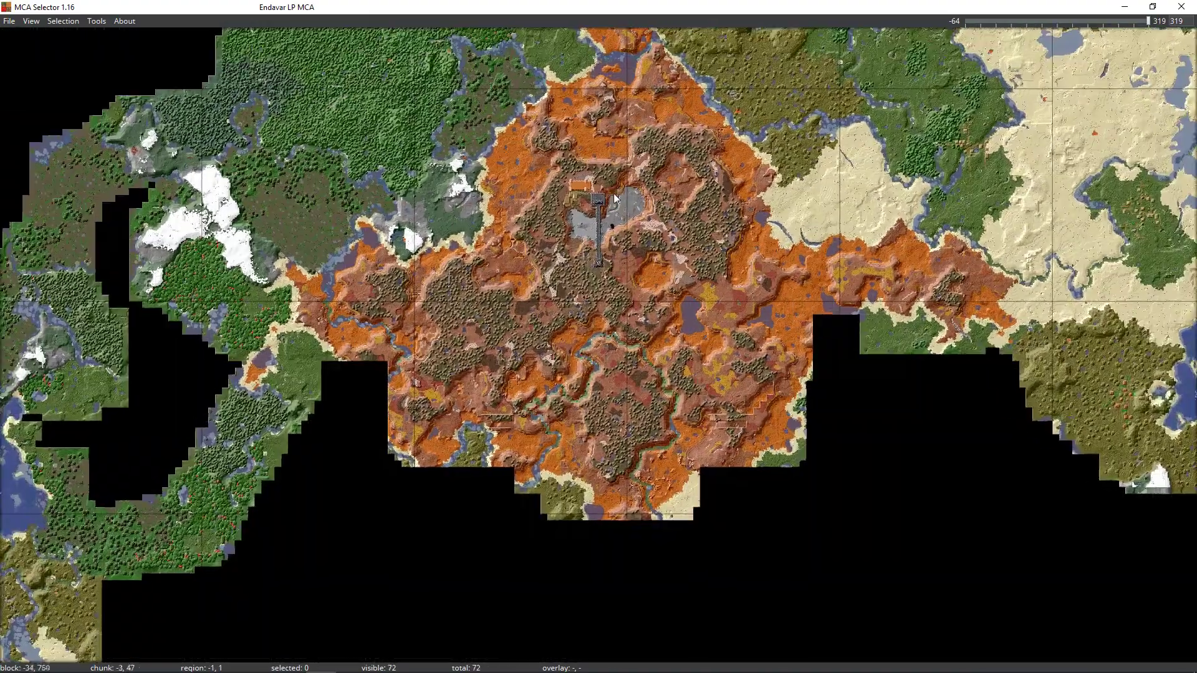
scroll(616, 188, down, 3)
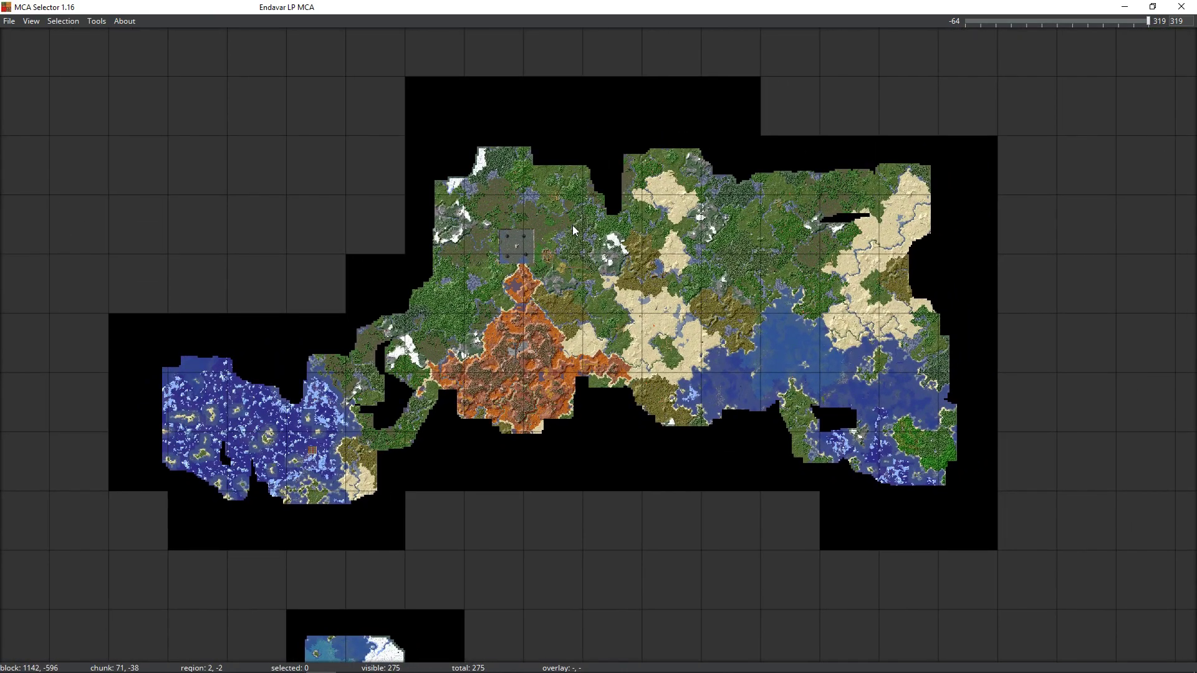
Hand-paint a chunk selection near the map's northern edge, extend it with a strip, then trim part of it
click(672, 179)
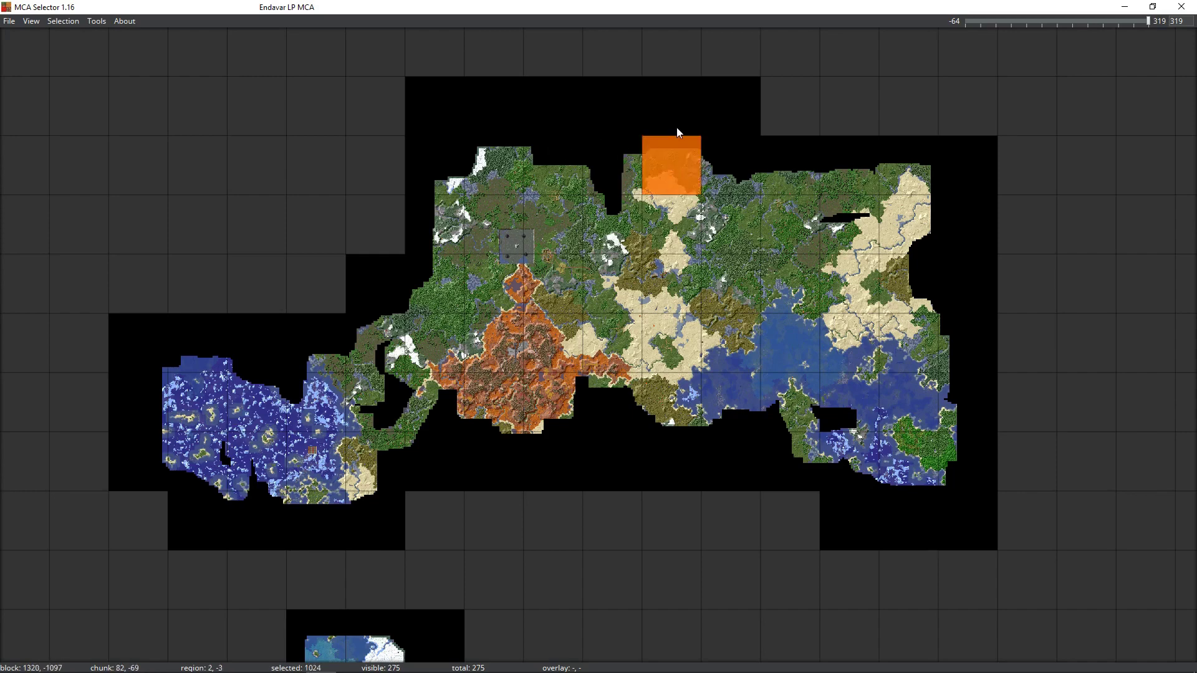
scroll(672, 179, up, 2)
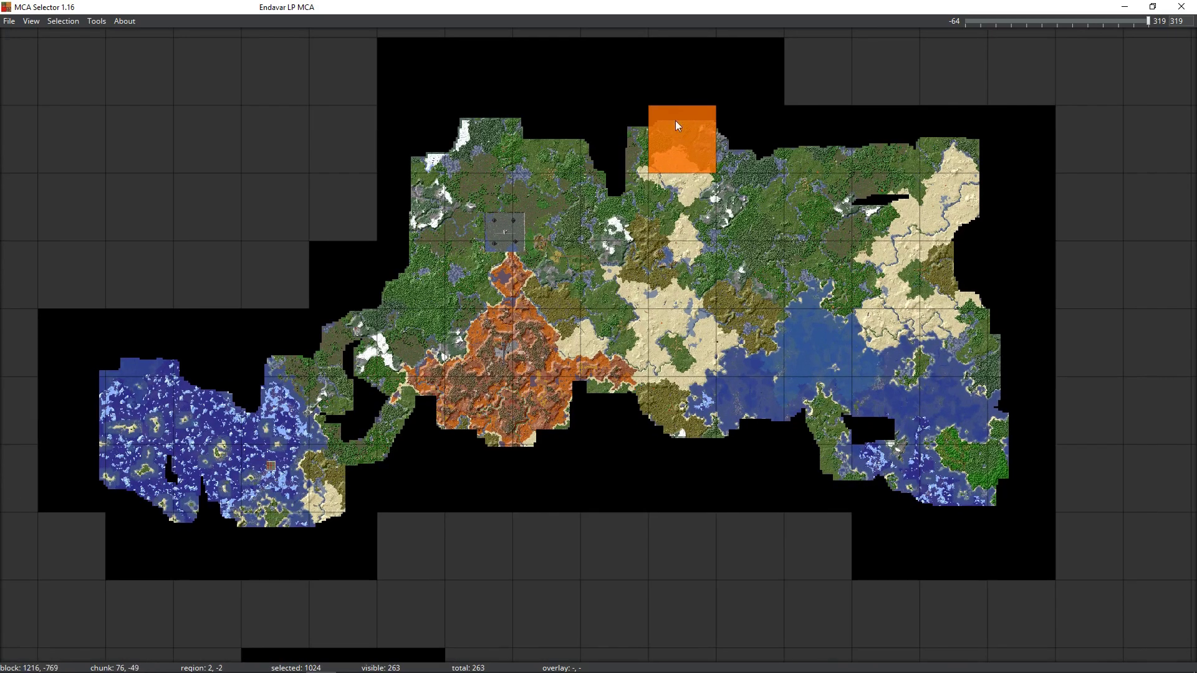
drag(687, 109, 601, 186)
scroll(608, 243, up, 3)
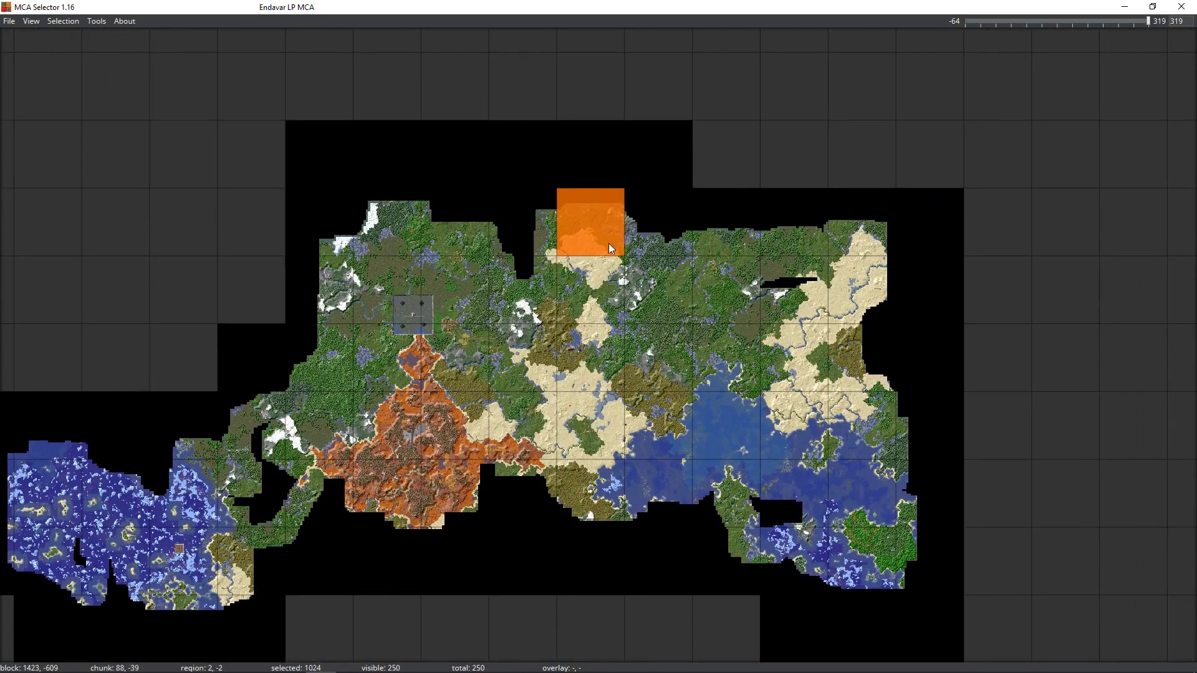
scroll(601, 241, up, 6)
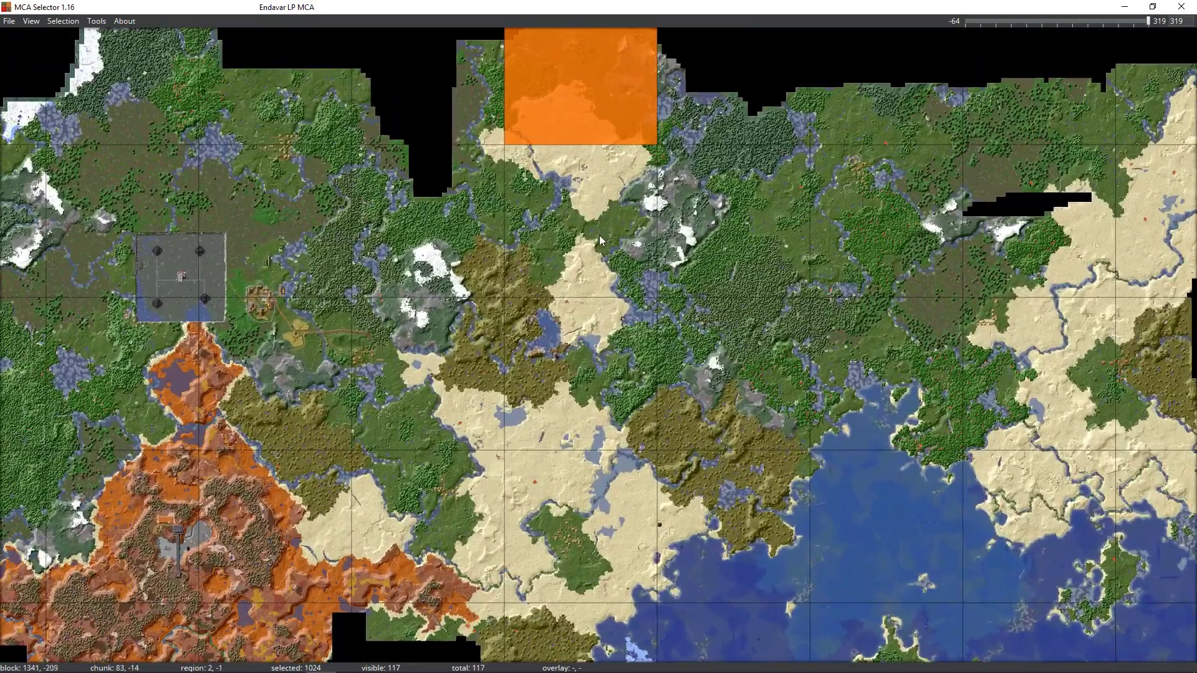
scroll(564, 156, up, 1)
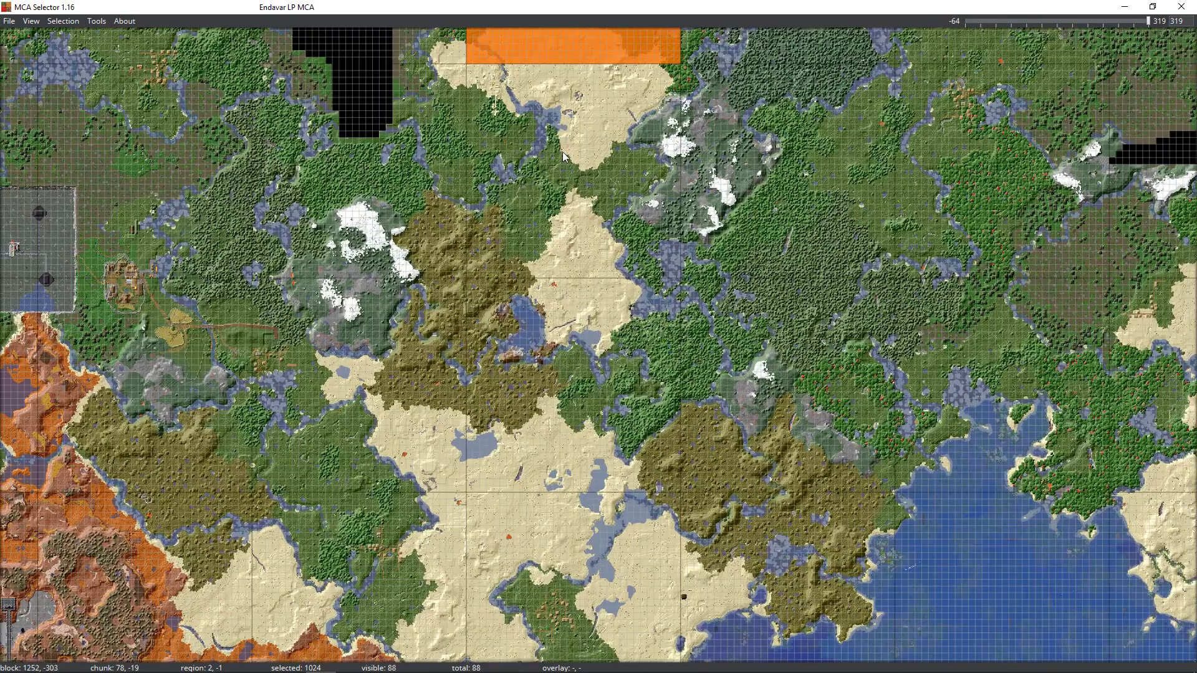
drag(536, 109, 535, 217)
scroll(536, 216, up, 2)
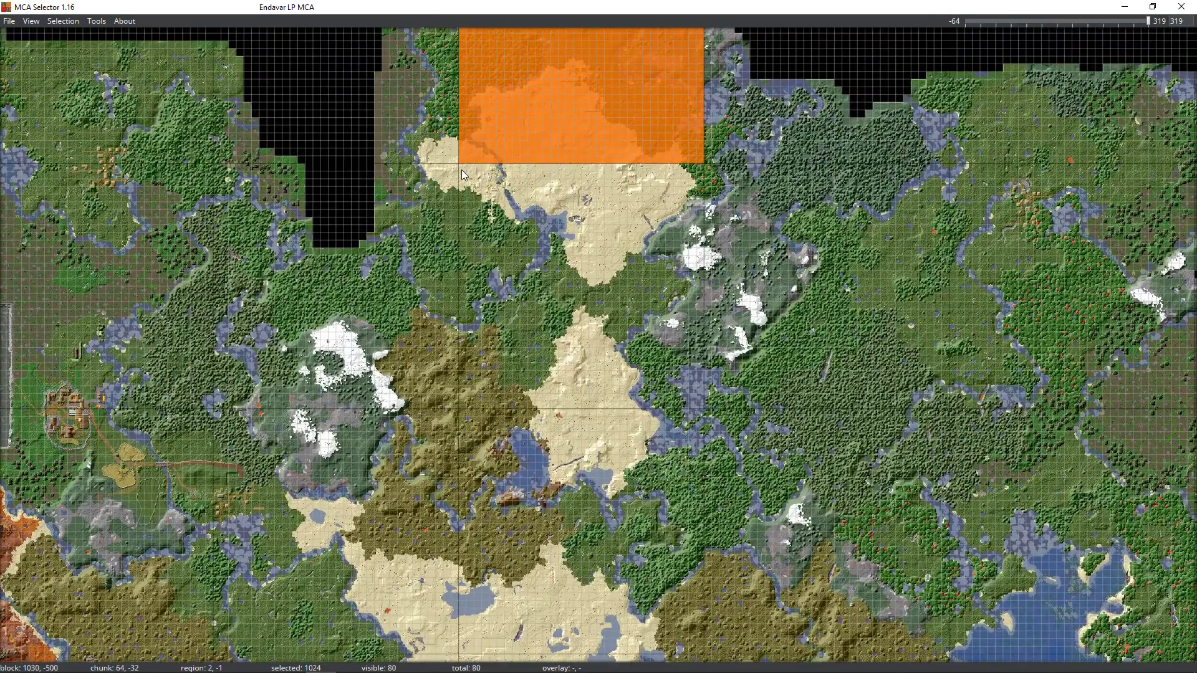
drag(462, 168, 479, 167)
drag(463, 192, 658, 225)
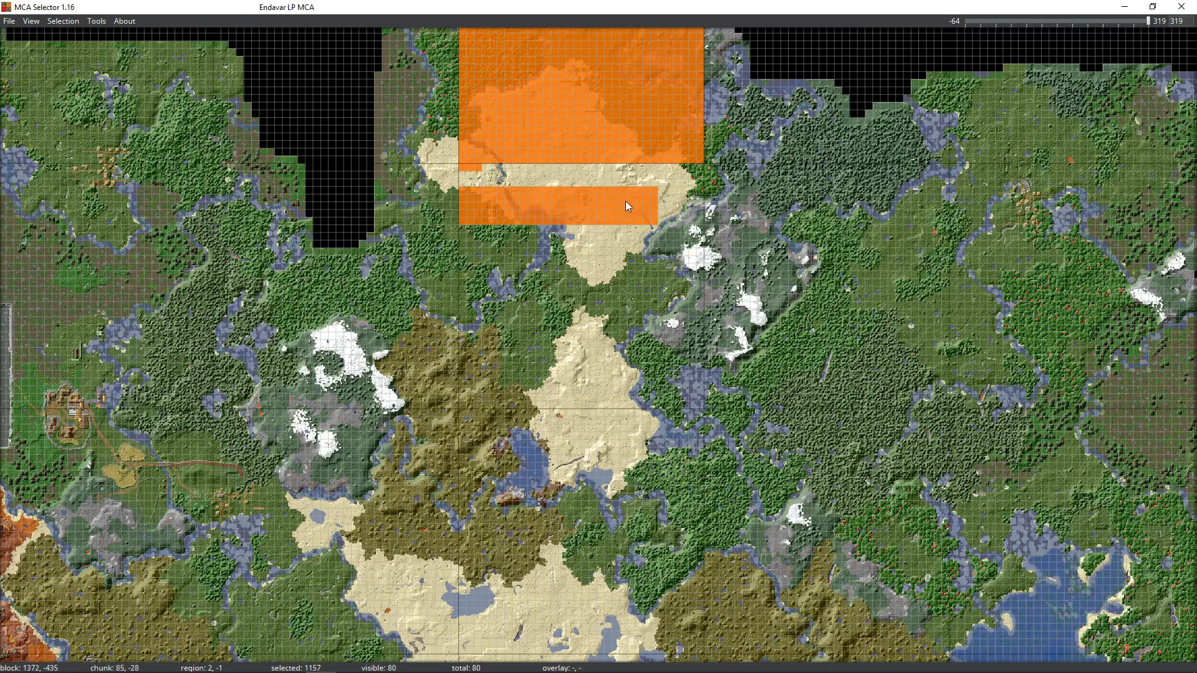
scroll(626, 201, down, 1)
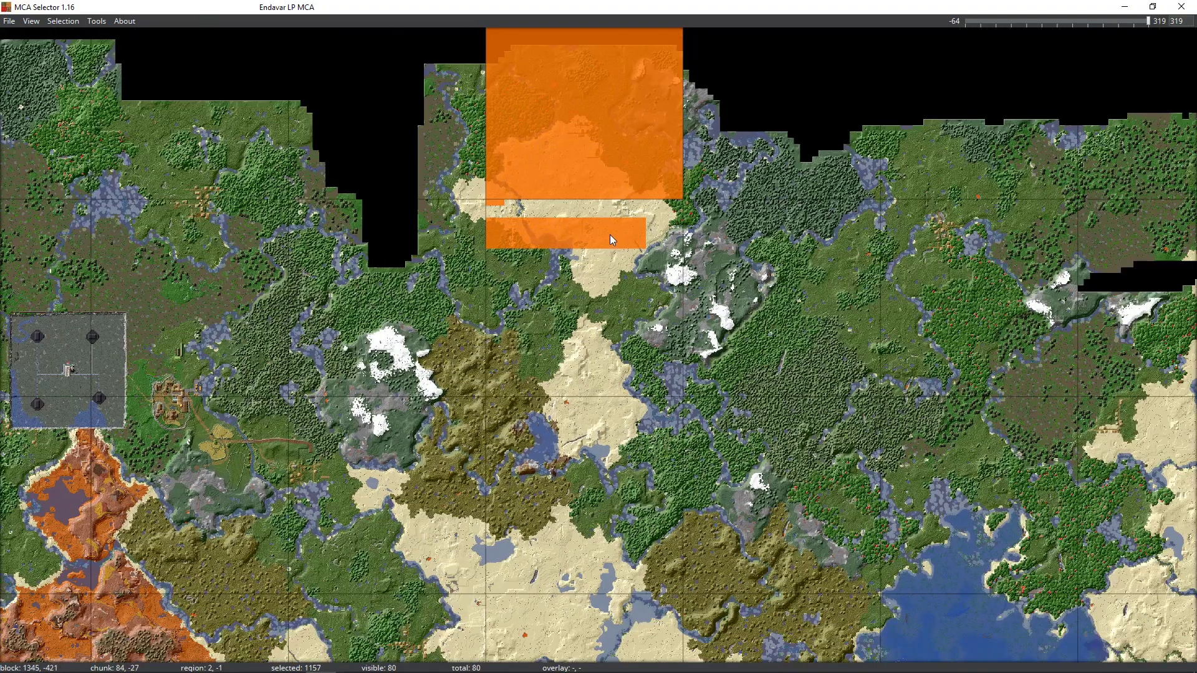
scroll(609, 237, up, 1)
mouse_move(665, 208)
mouse_down()
mouse_move(615, 192)
mouse_move(445, 182)
mouse_move(462, 152)
mouse_move(444, 127)
mouse_move(474, 131)
mouse_up()
Clear the whole chunk selection with Ctrl+L and zoom out over the entire map
scroll(473, 129, down, 1)
scroll(473, 129, down, 2)
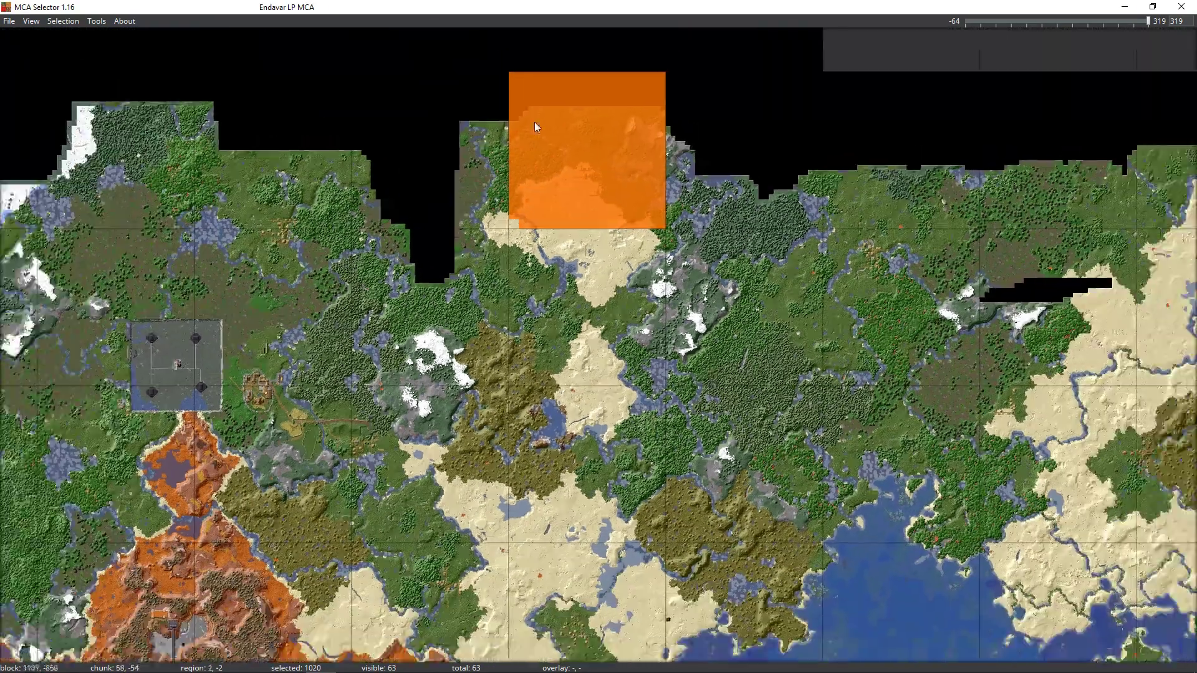
key(ctrl+l)
scroll(611, 99, down, 2)
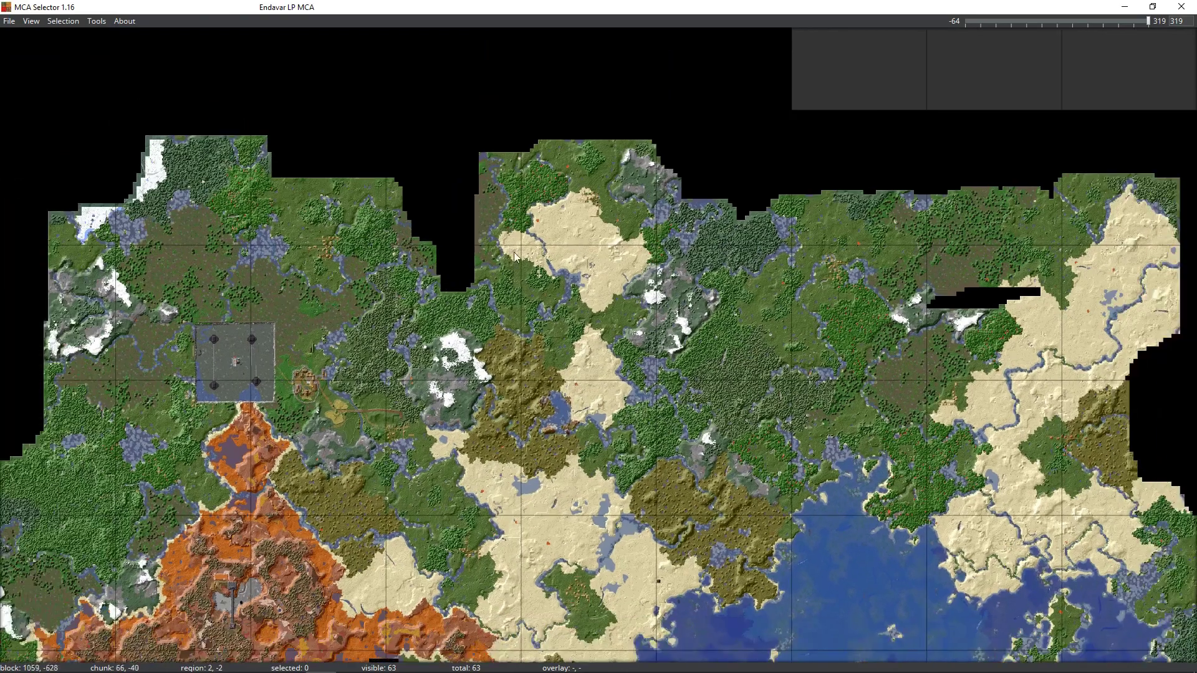
scroll(717, 155, down, 1)
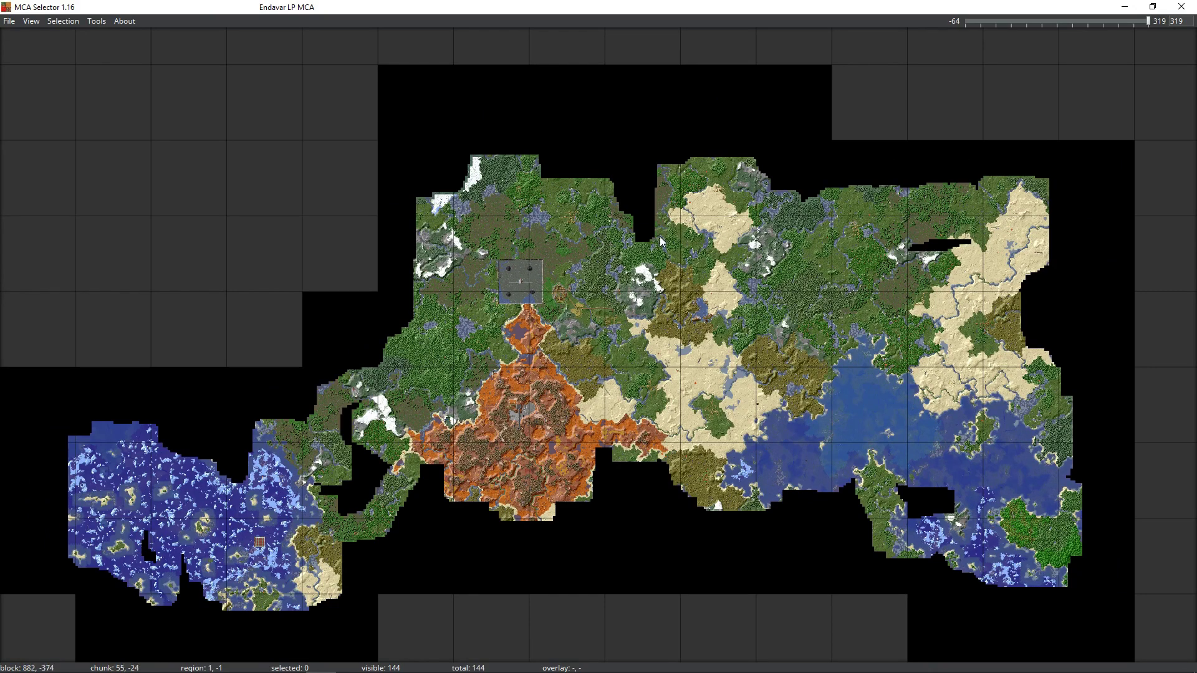
scroll(637, 258, down, 1)
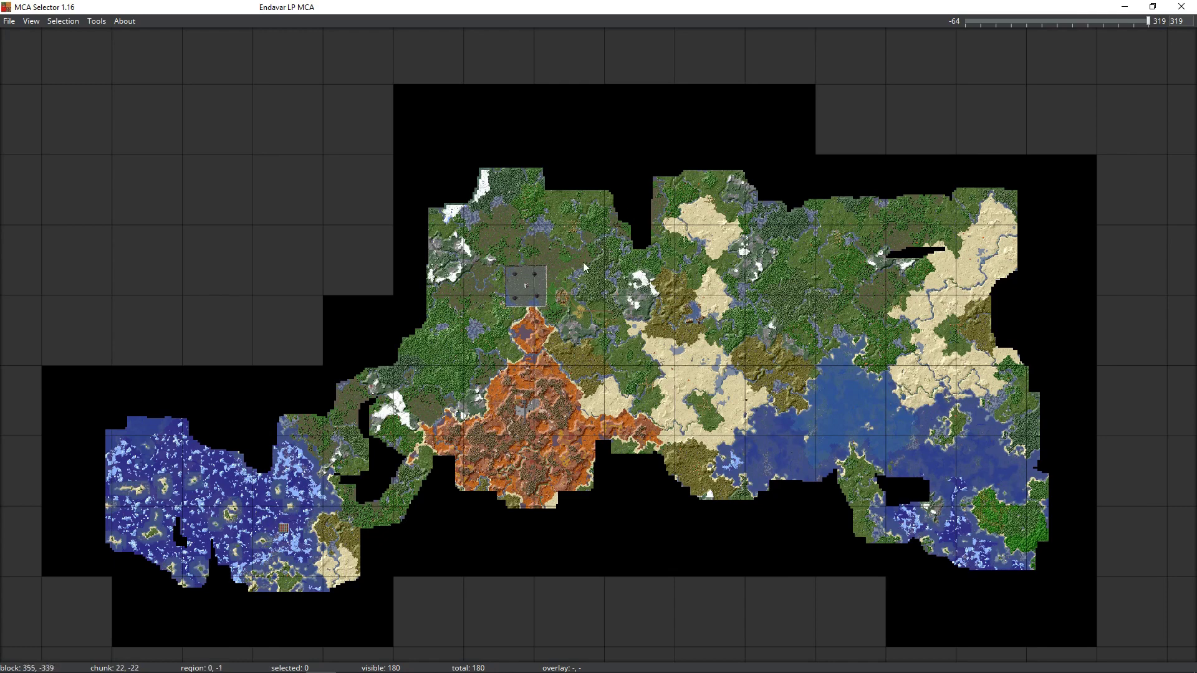
Open the Filter chunks editor and remove the three old xPos/zPos conditions
click(101, 22)
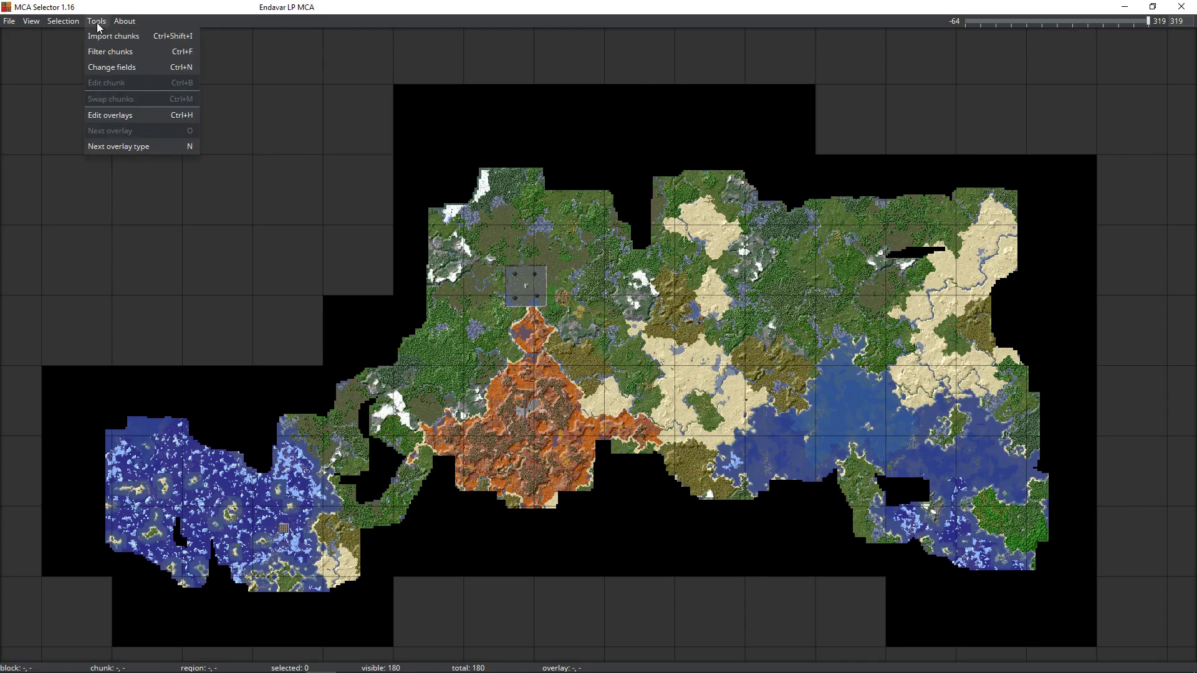
click(97, 21)
click(96, 22)
click(75, 35)
click(106, 24)
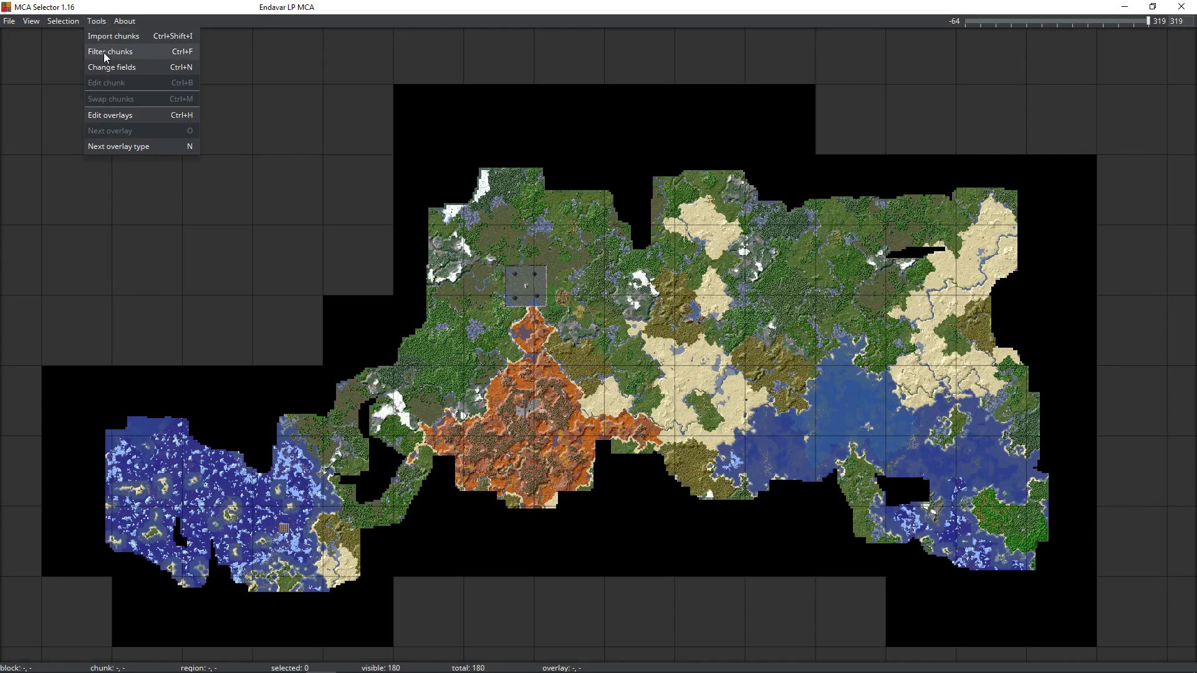
click(103, 52)
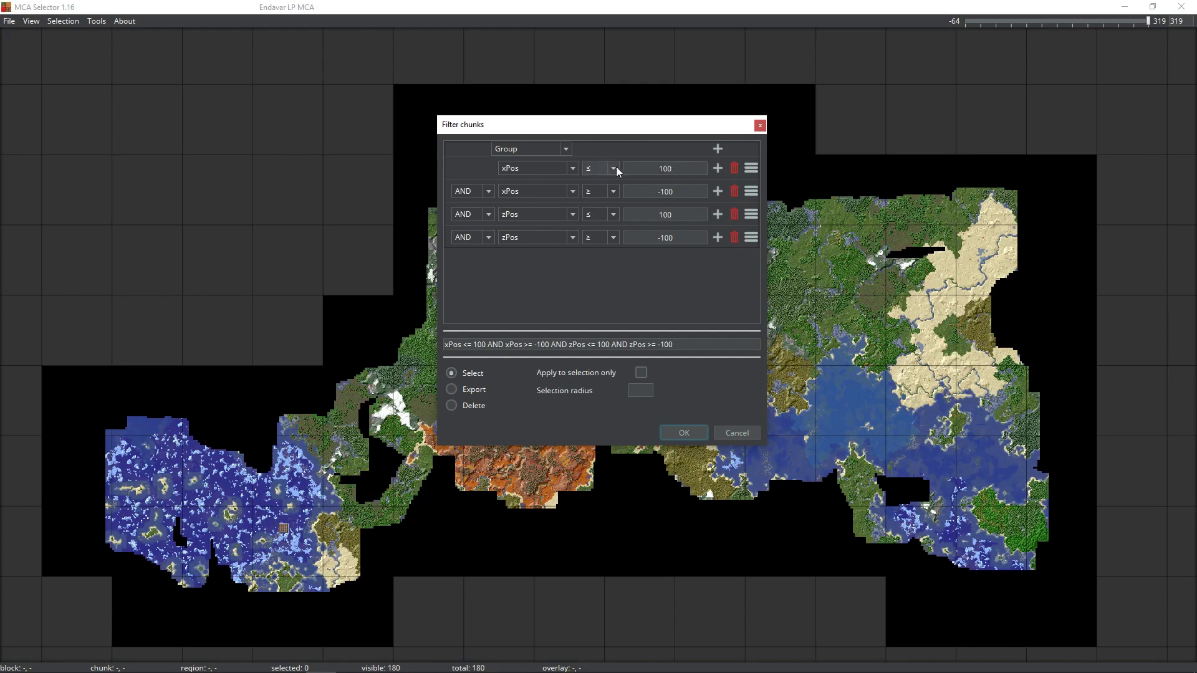
click(735, 168)
click(735, 169)
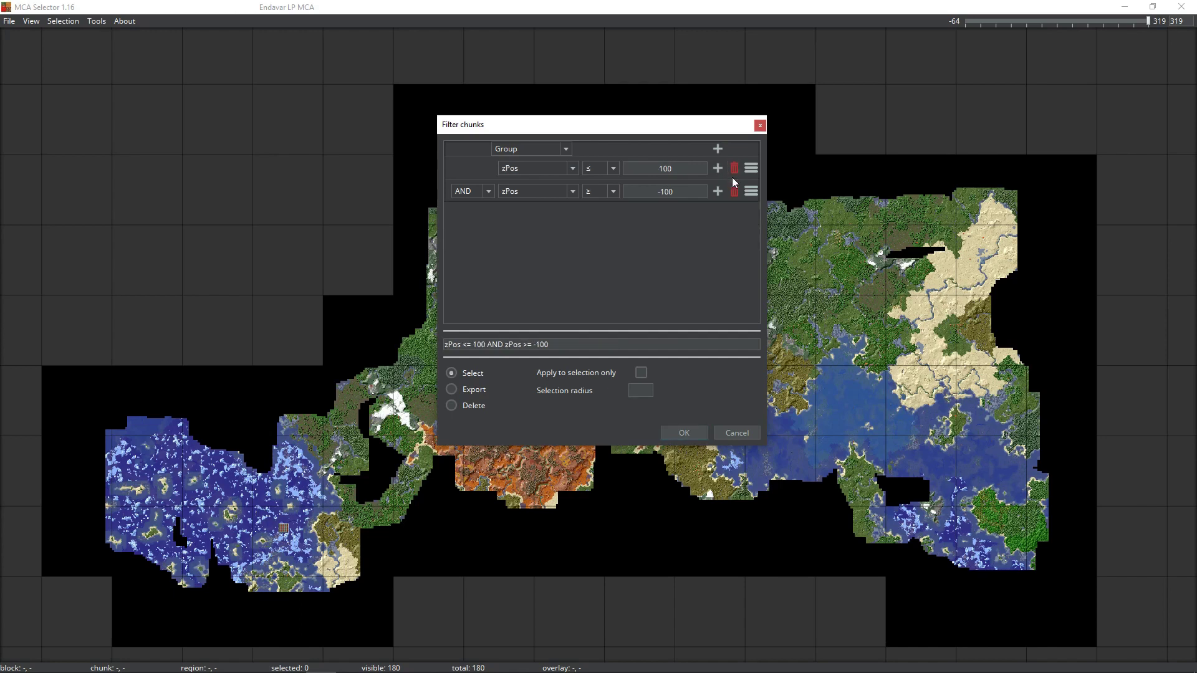
click(735, 168)
click(735, 169)
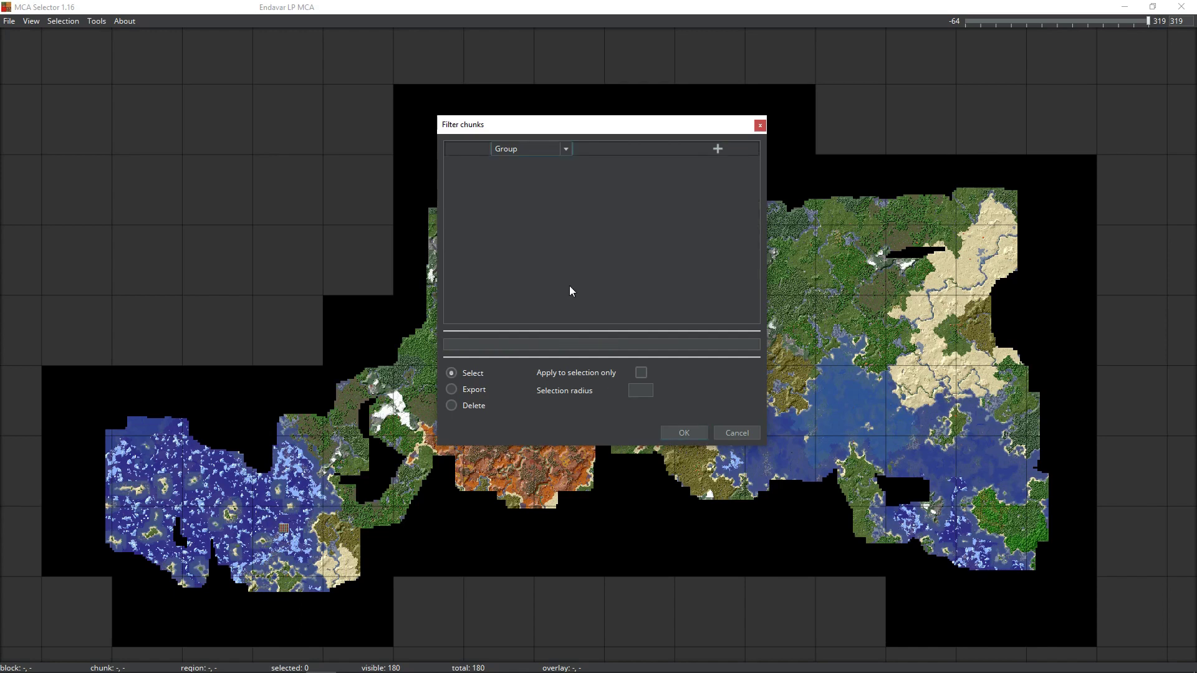
Add an InhabitedTime ≤ 12000 condition and apply the filter to select matching chunks
click(716, 145)
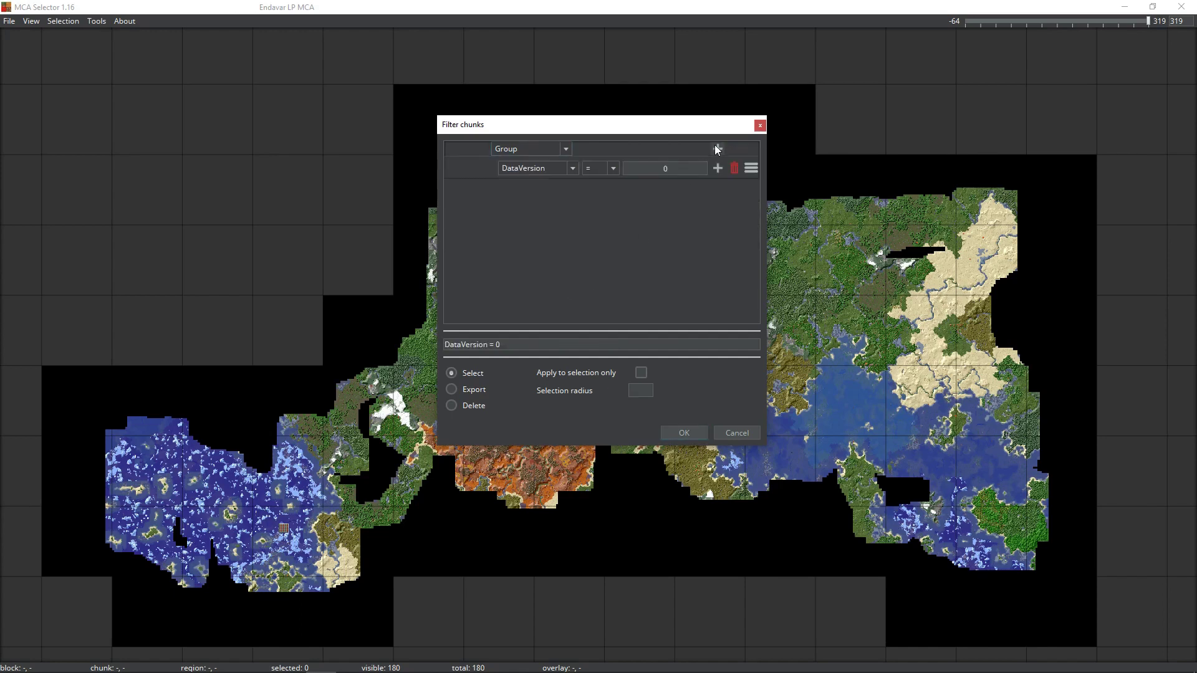
click(572, 168)
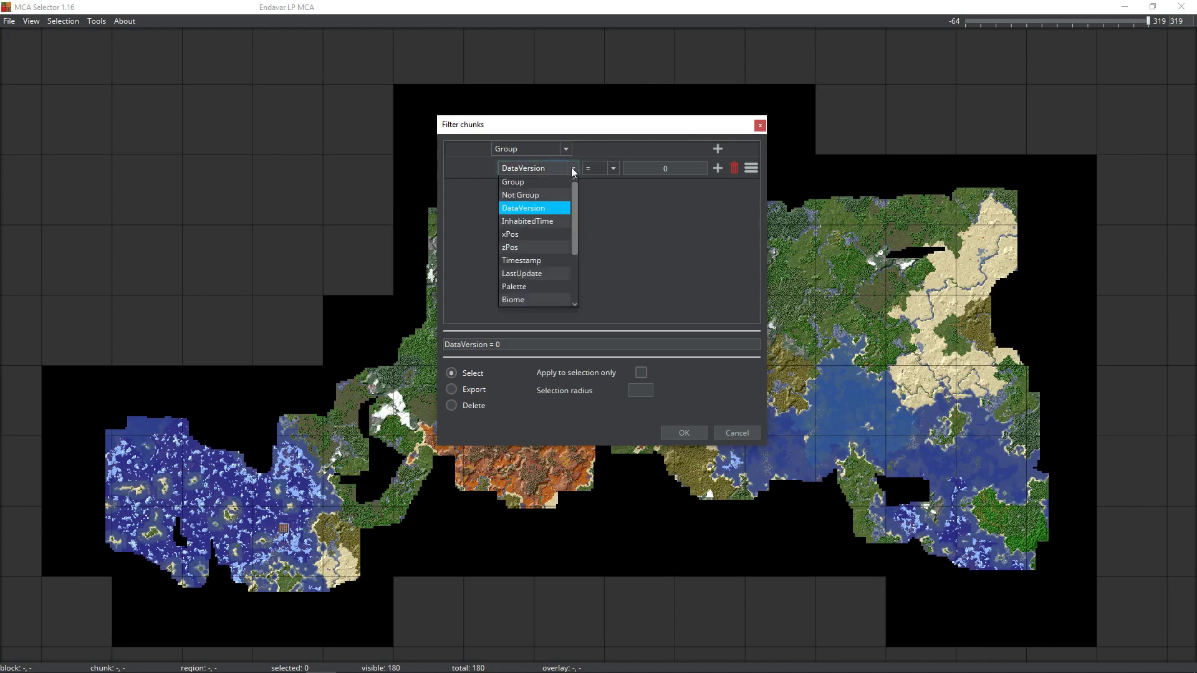
mouse_move(575, 212)
mouse_down()
mouse_move(576, 267)
mouse_move(575, 199)
mouse_up()
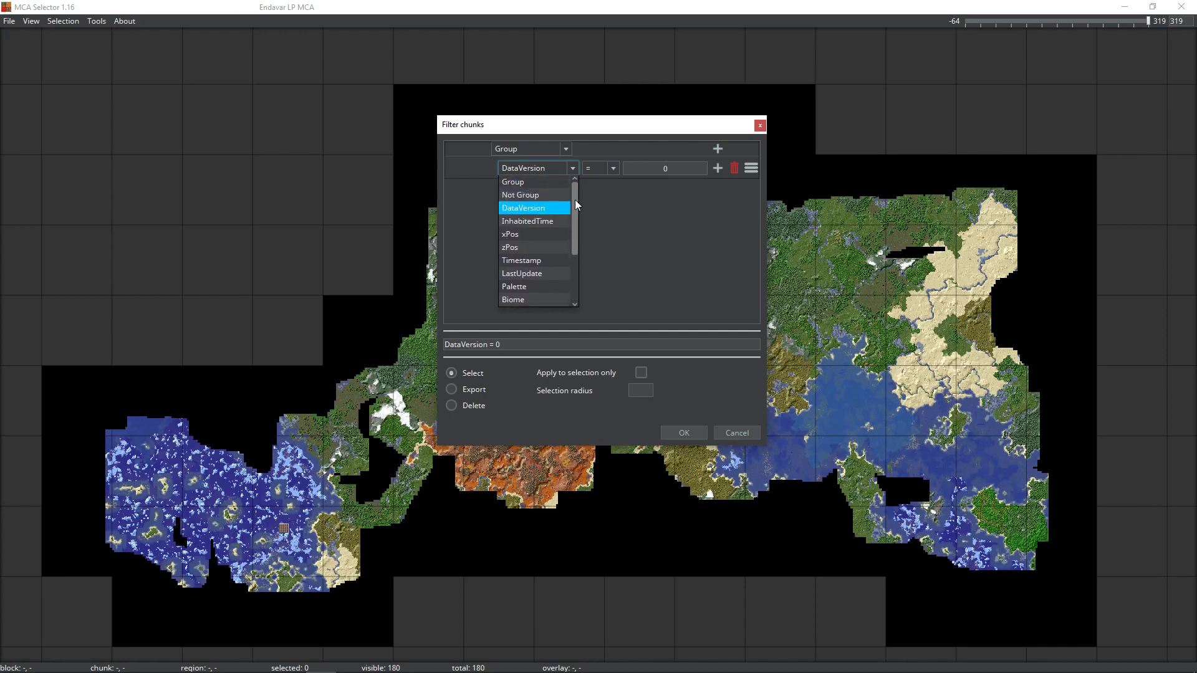
click(530, 221)
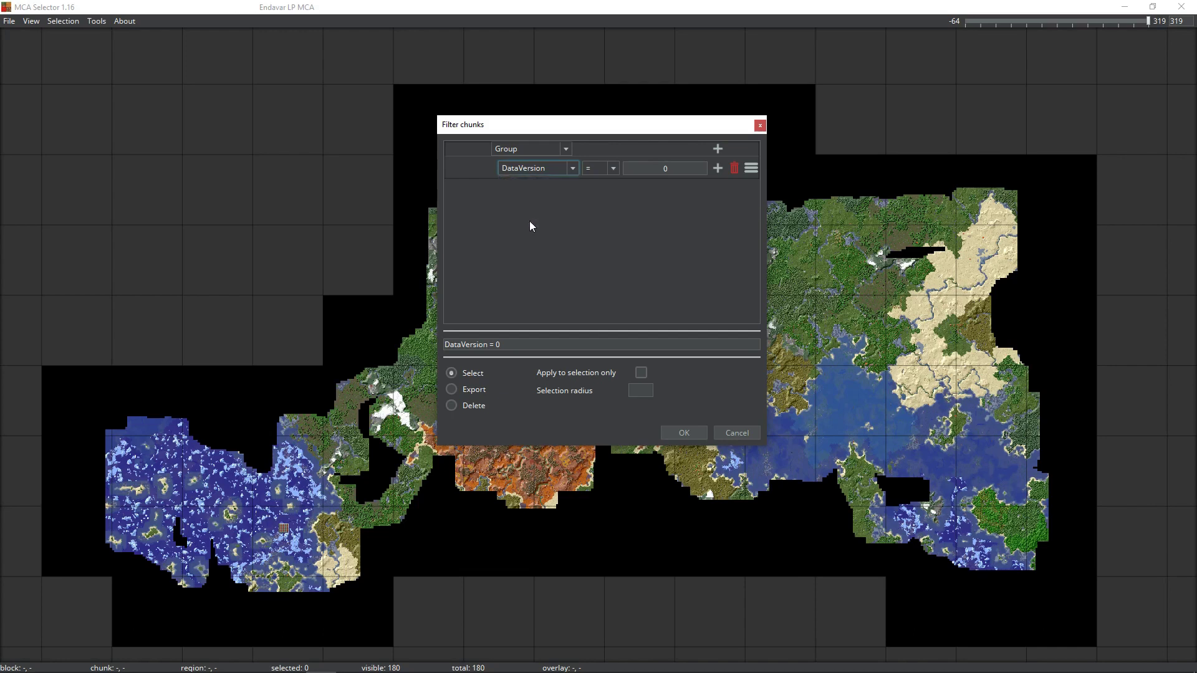
click(611, 170)
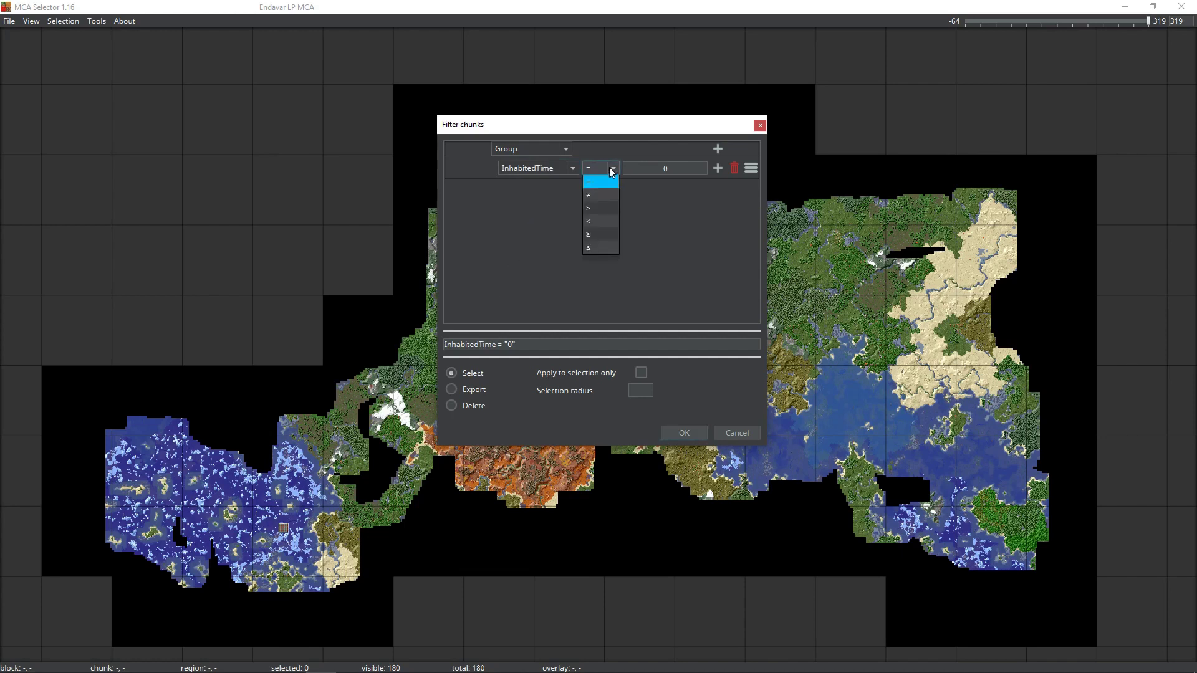
click(595, 248)
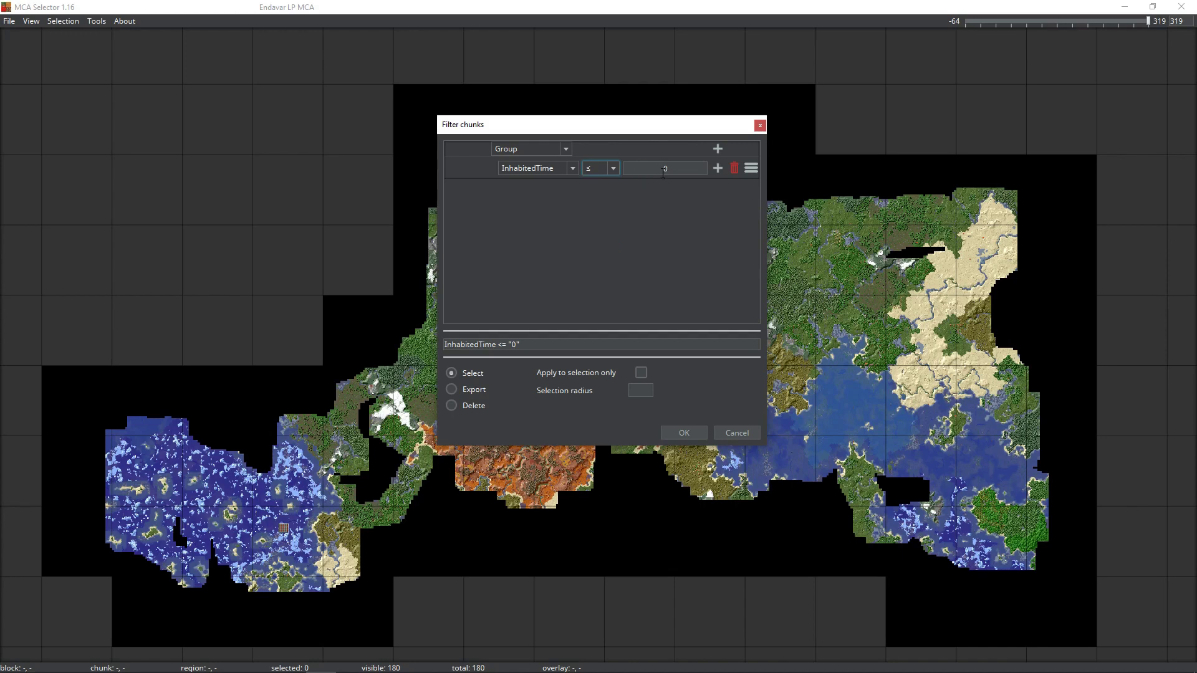
double_click(649, 166)
text(12000)
click(688, 434)
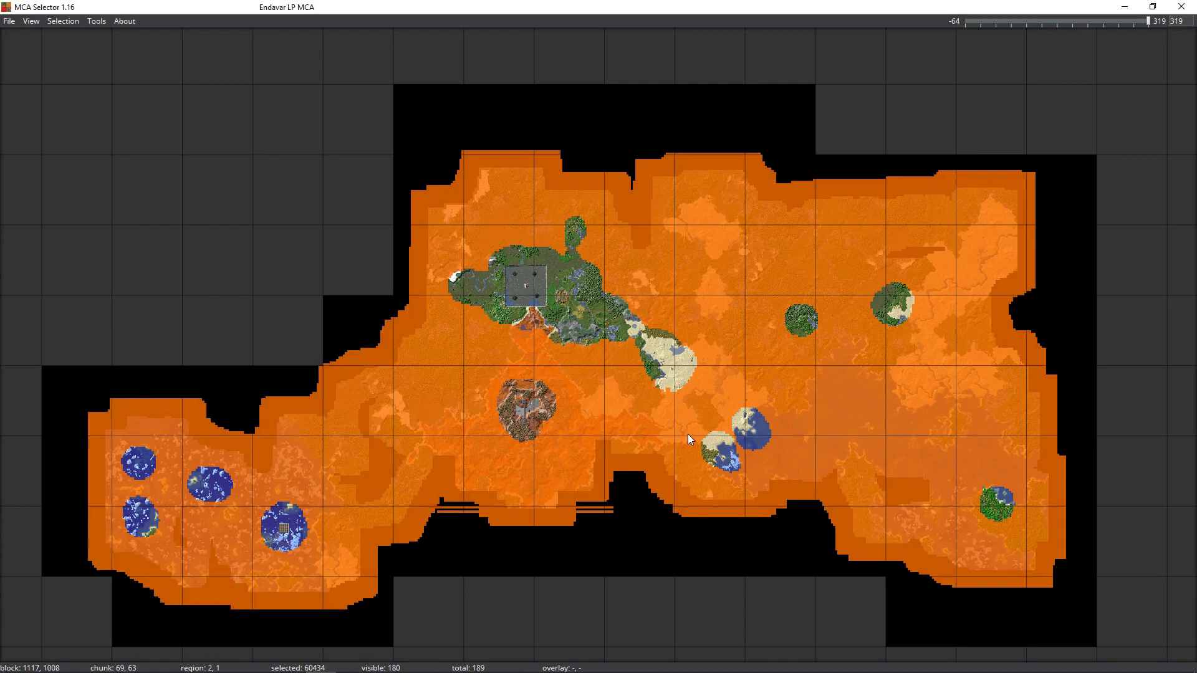
Inspect the 60434-chunk selection and look through the Selection and Tools menus
click(62, 22)
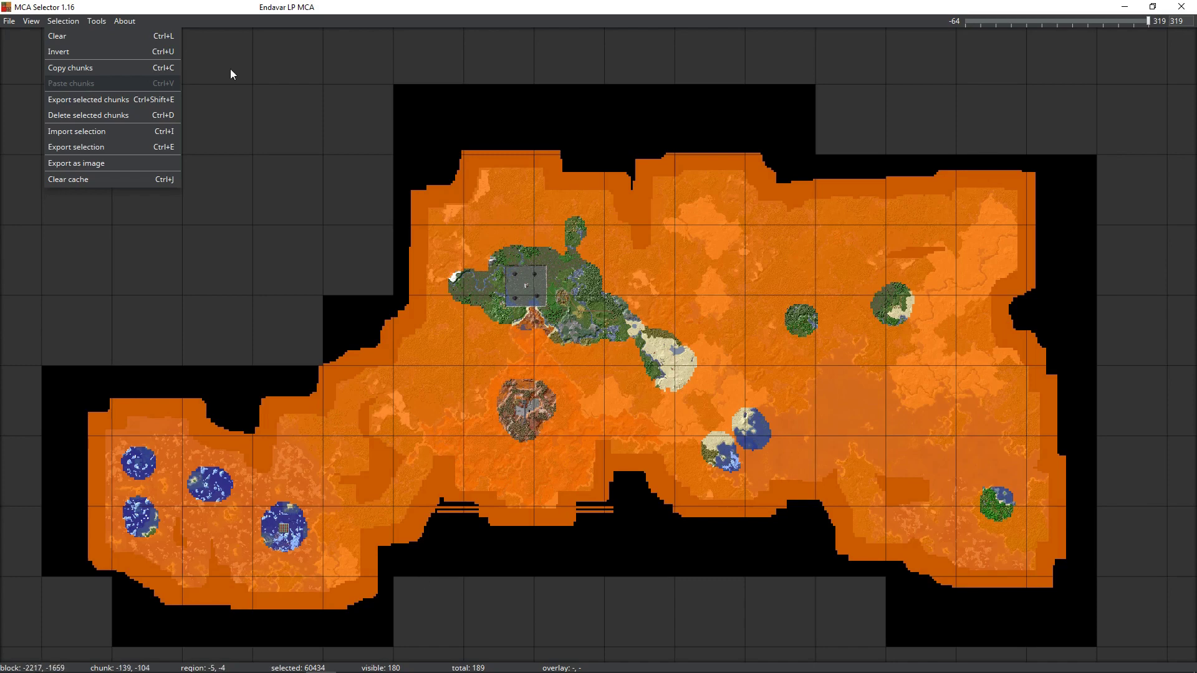
click(280, 409)
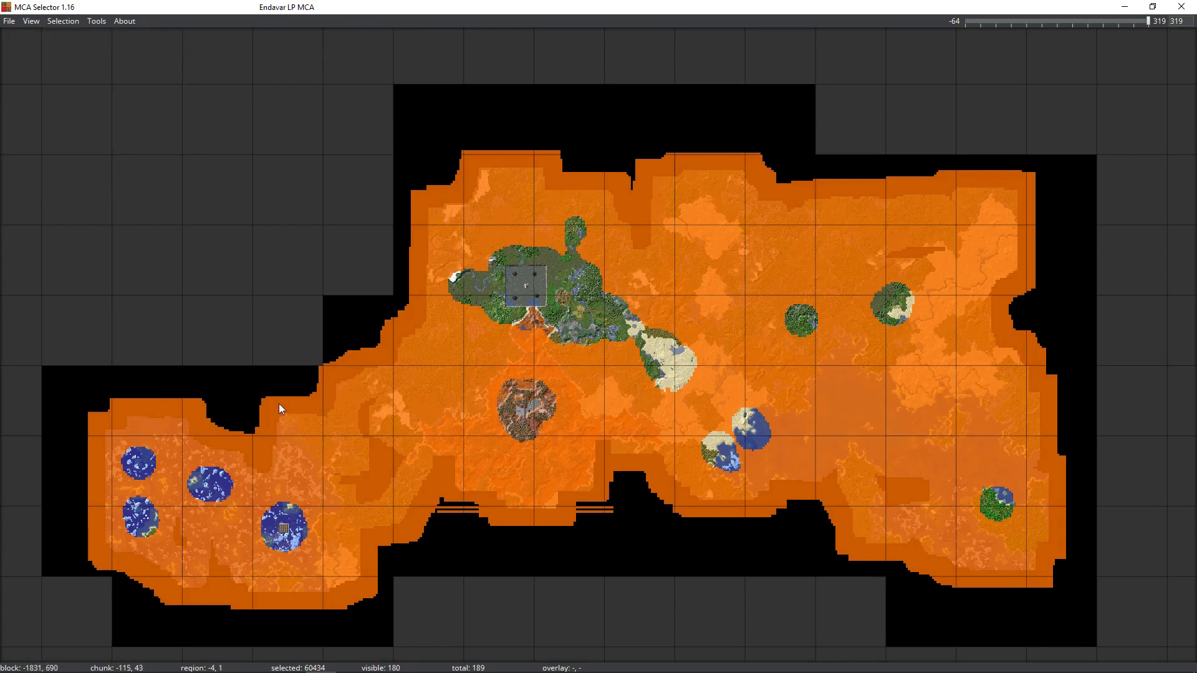
click(98, 21)
click(100, 24)
Add an AND condition xPos < -100 to the InhabitedTime filter, selecting 9649 chunks
click(99, 25)
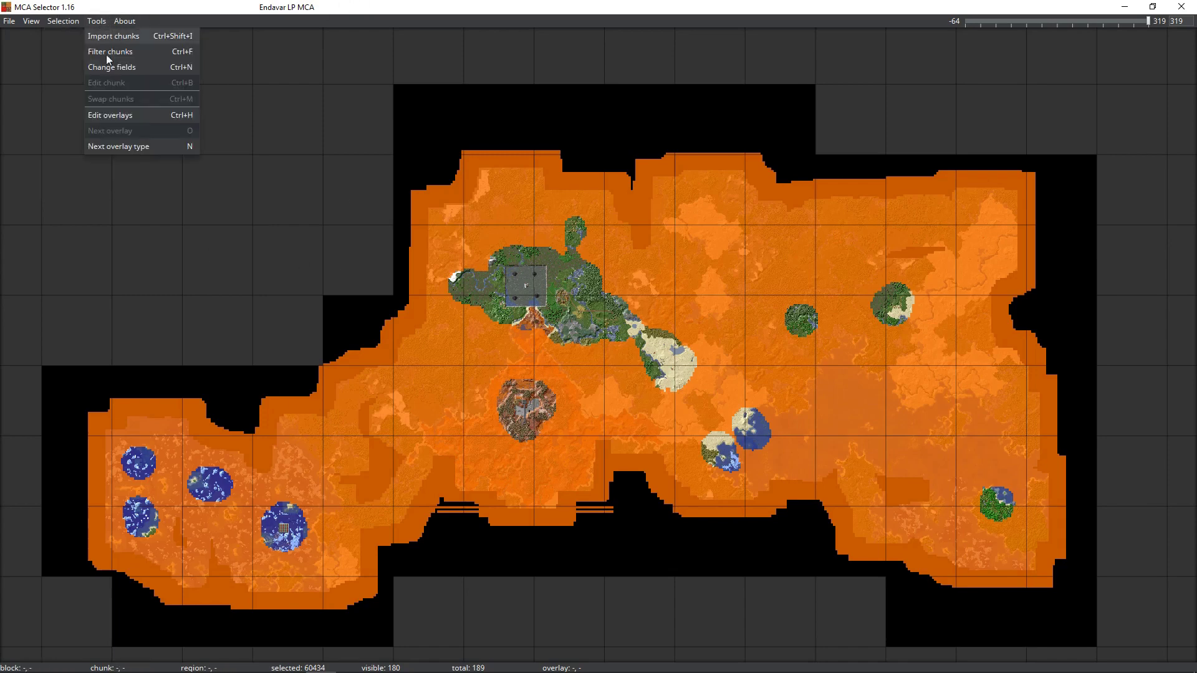
click(119, 51)
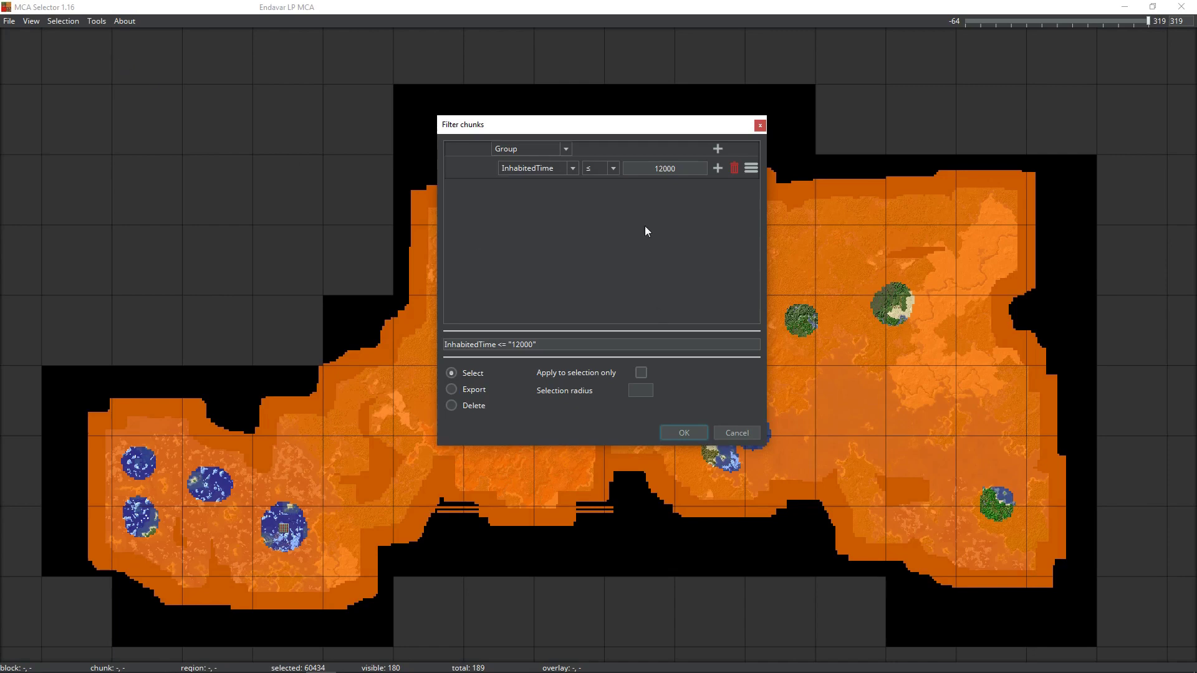
click(717, 150)
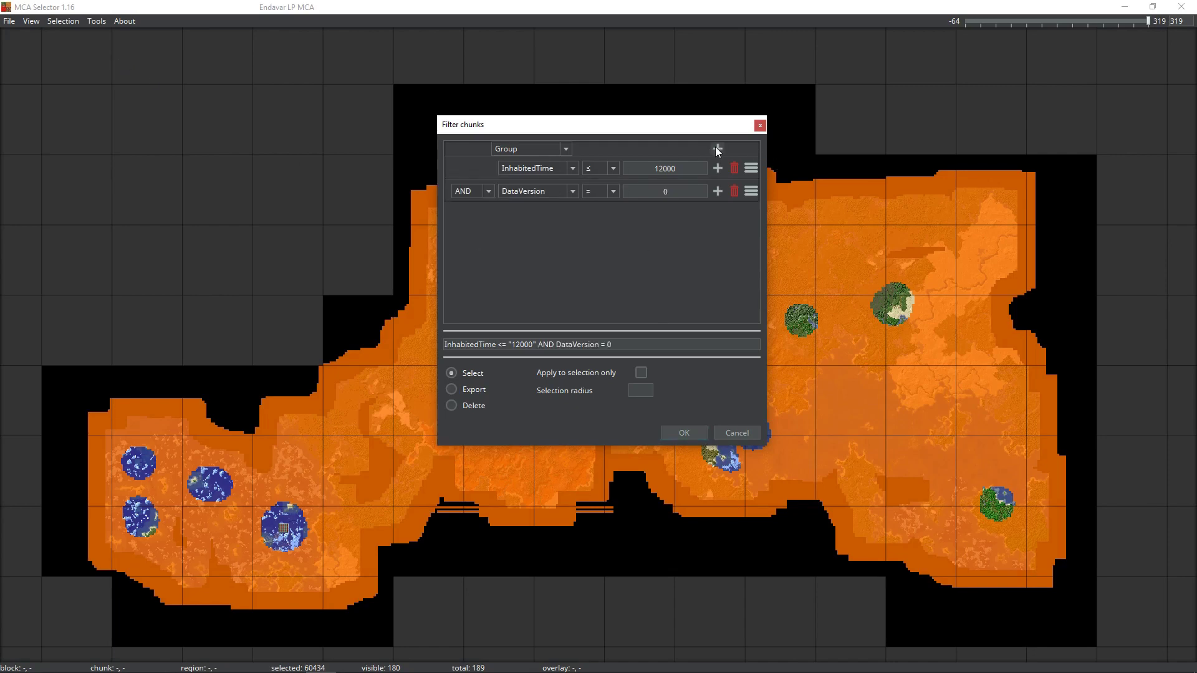
click(551, 189)
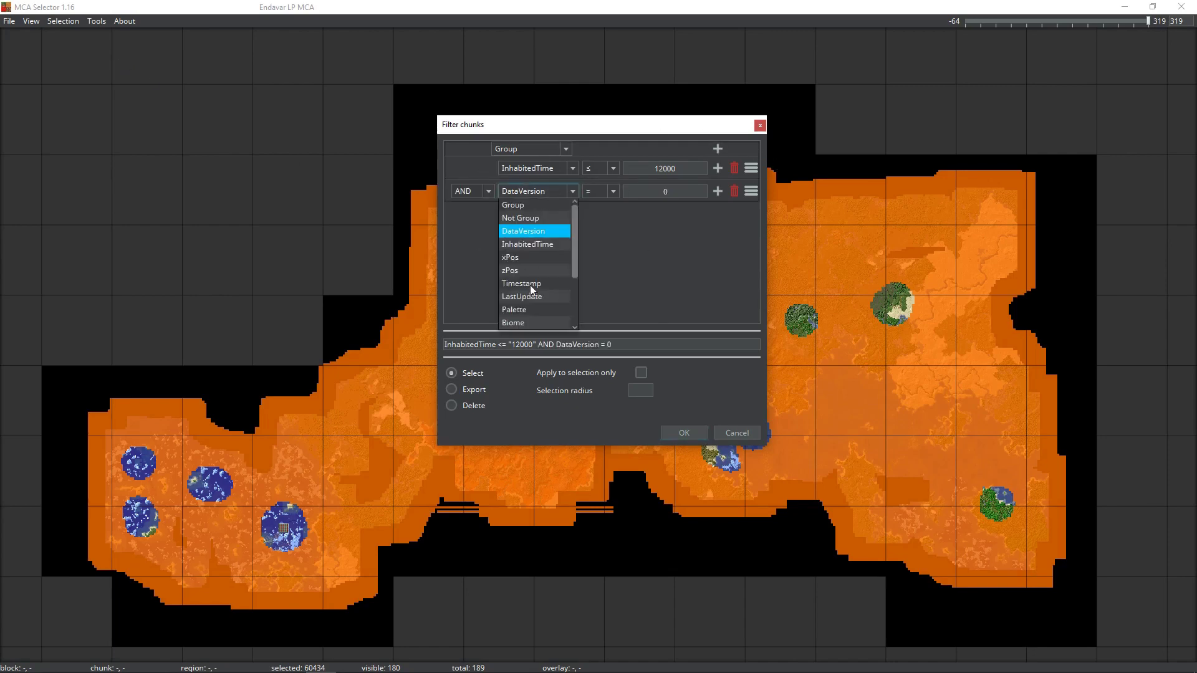
click(520, 258)
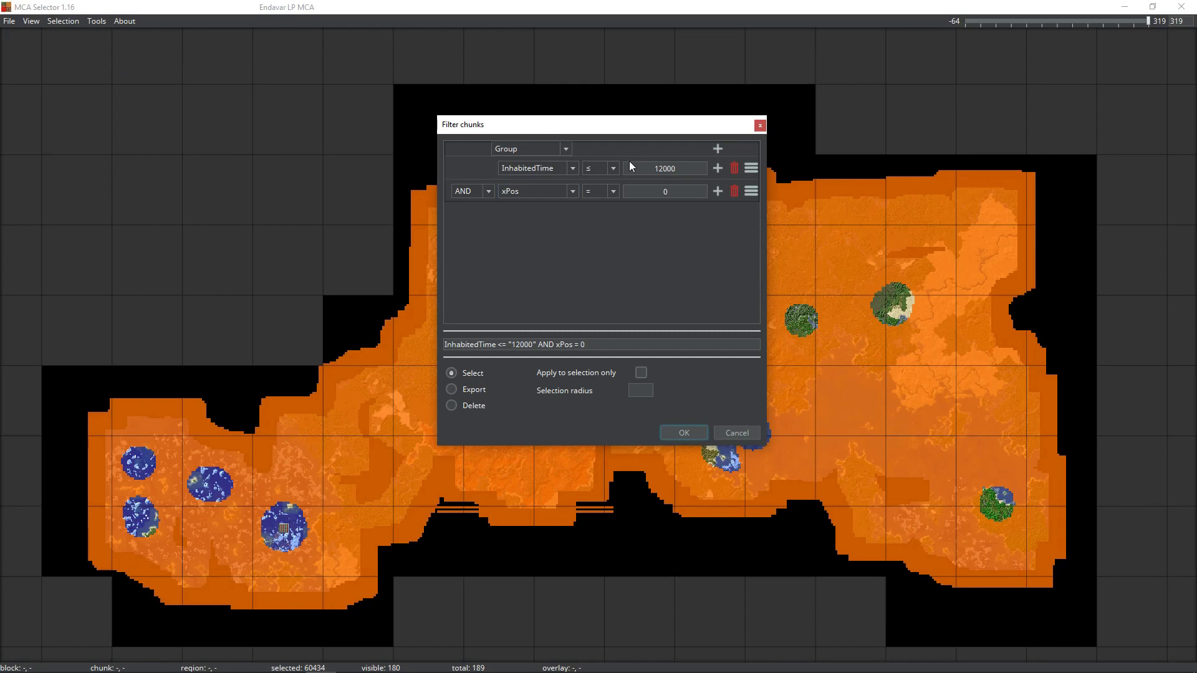
click(600, 191)
click(594, 245)
double_click(661, 191)
text(-100)
click(685, 433)
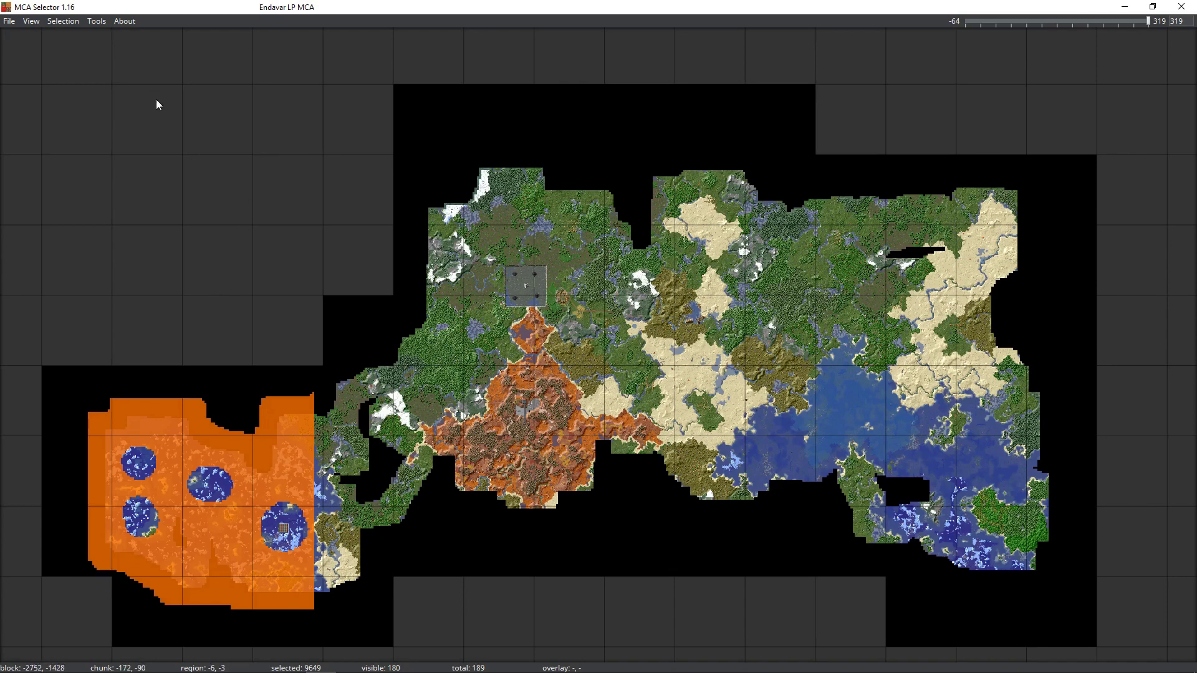
Delete the 9649 selected chunks and confirm, leaving four small western islets
click(72, 23)
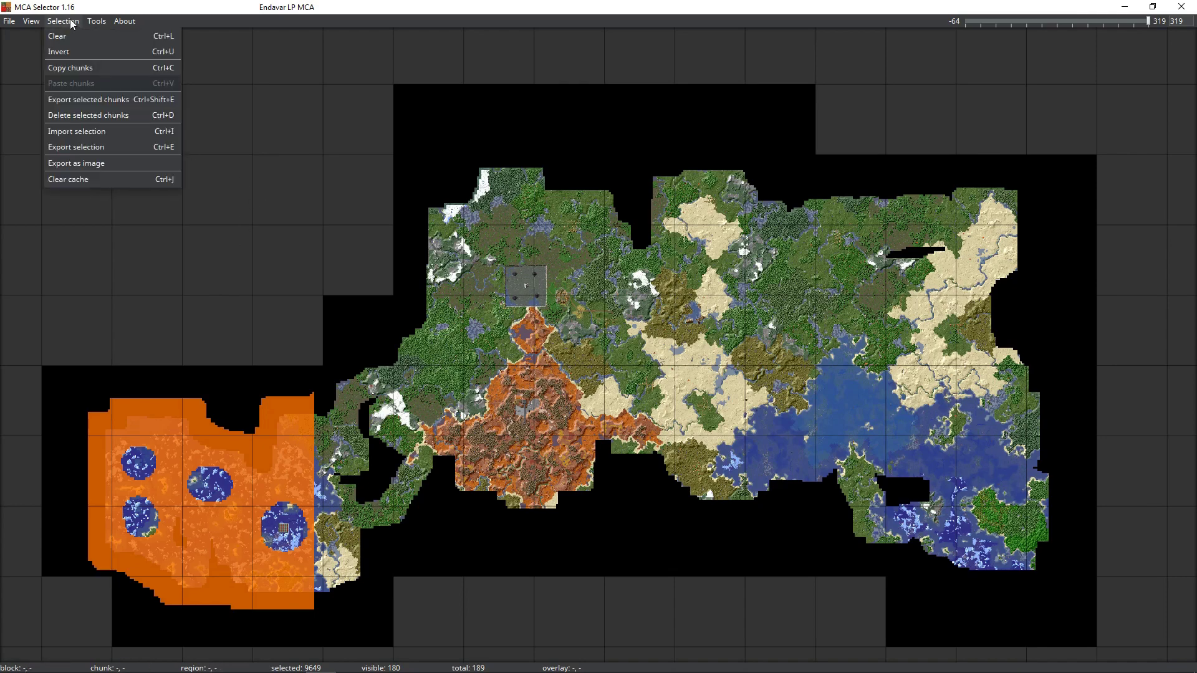
click(84, 116)
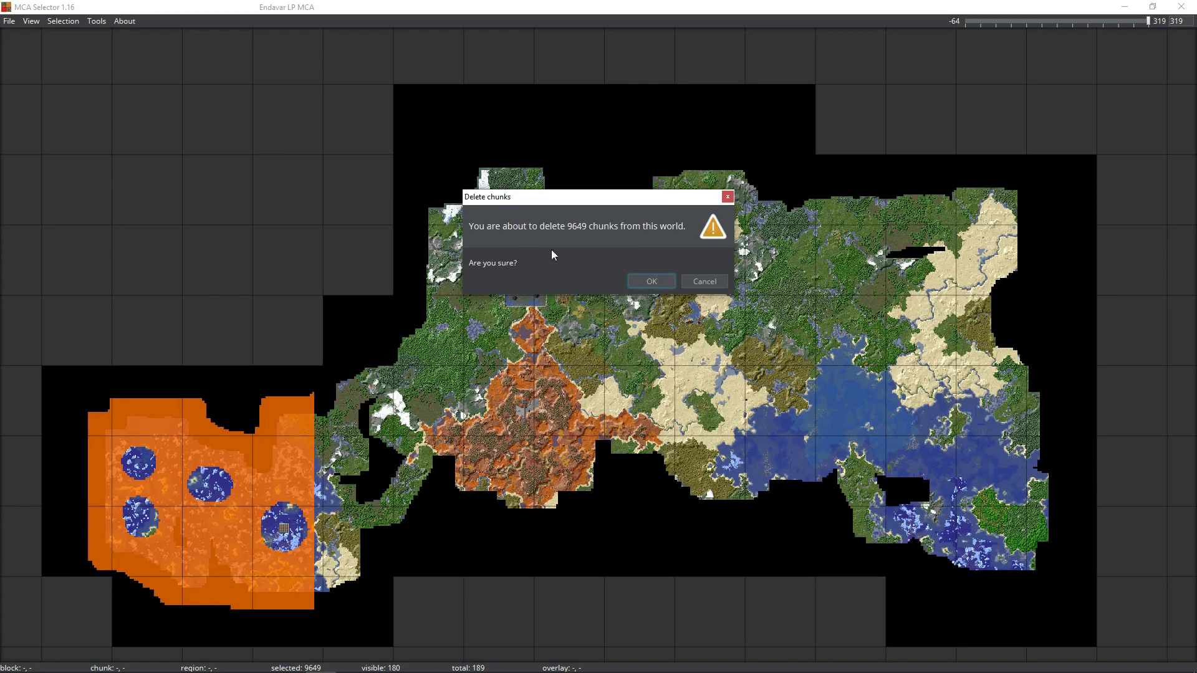
click(646, 283)
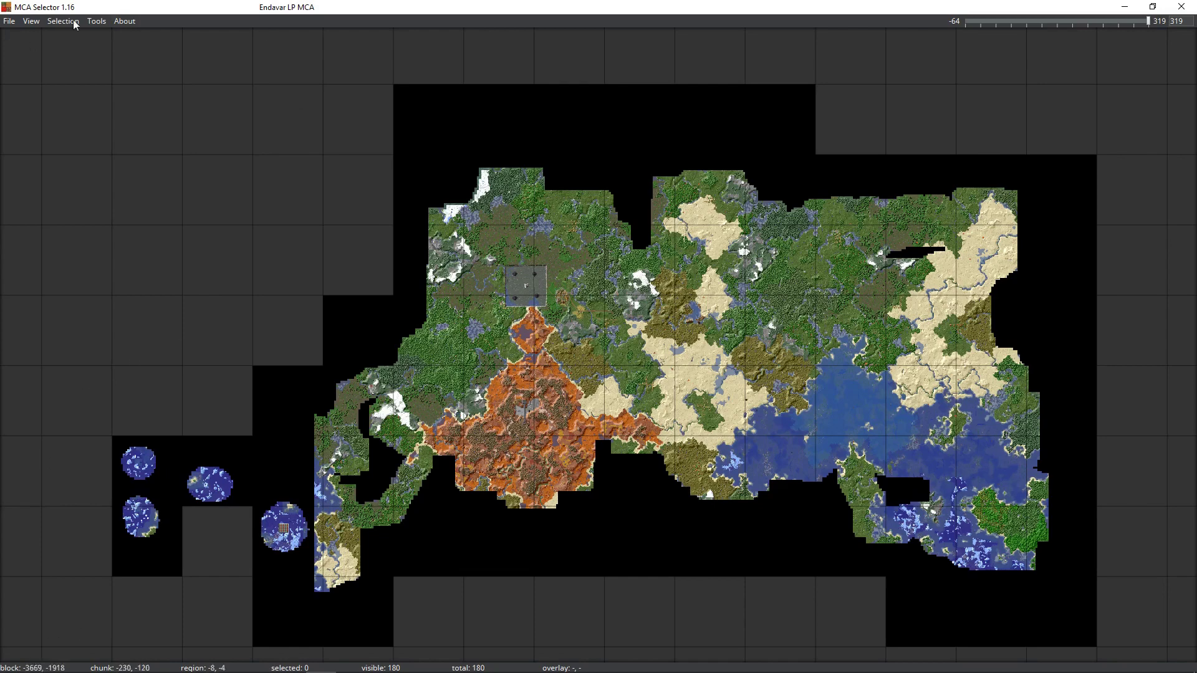
Re-run the chunk filter with the xPos limit changed to 0
click(97, 24)
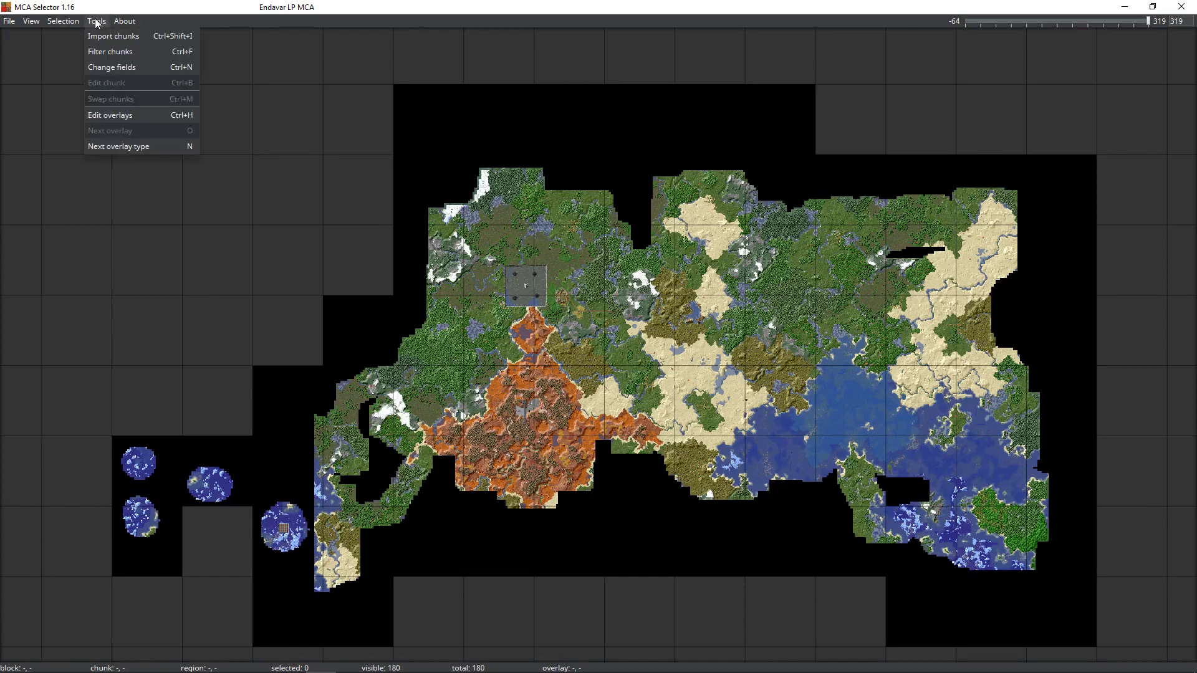
click(101, 54)
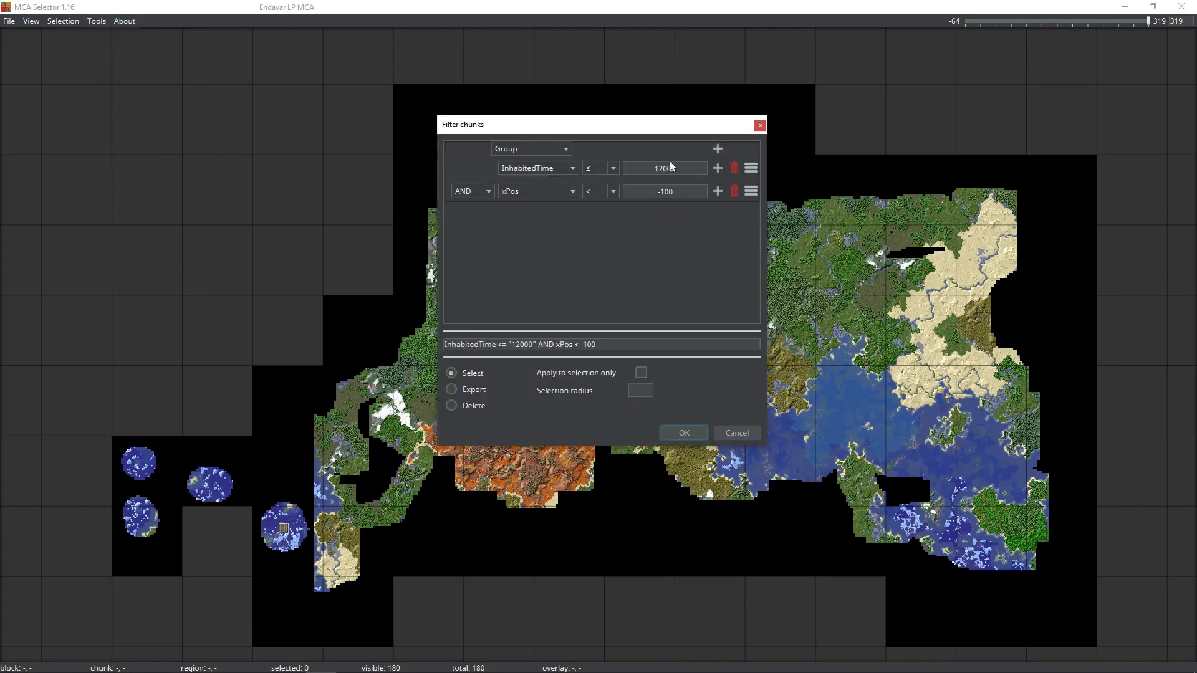
click(661, 191)
key(Delete)
key(Delete)
click(688, 435)
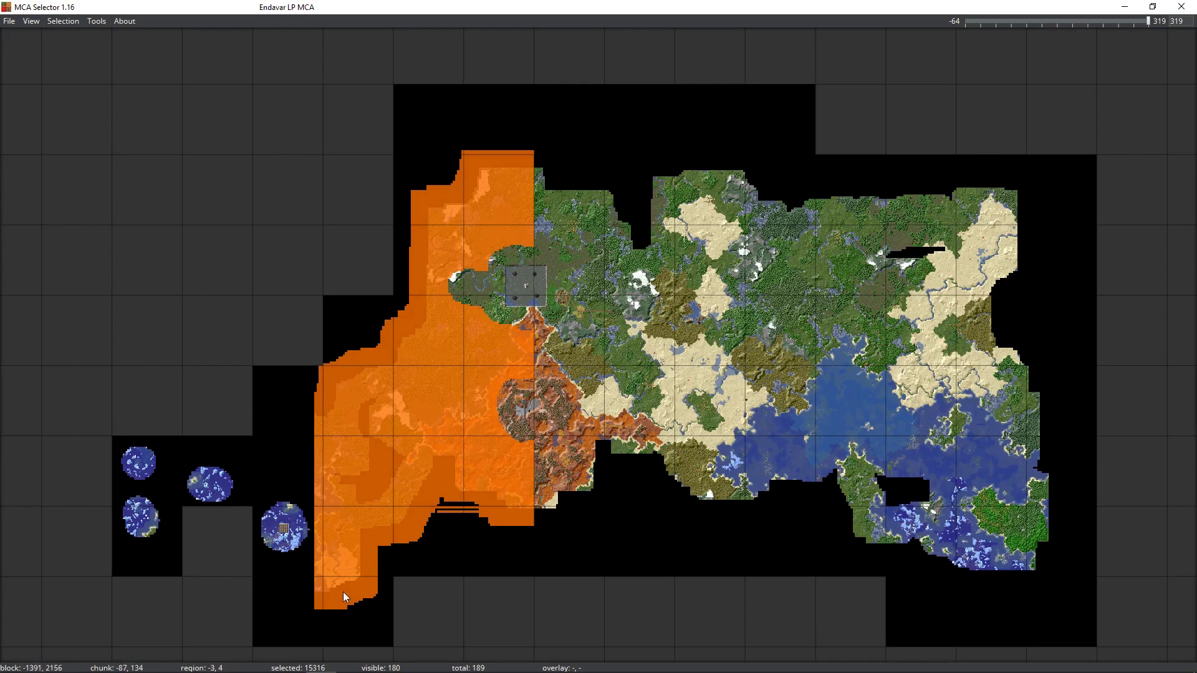
Re-run the filter with xPos below -50, selecting 8653 chunks along the landmass's western edge
click(97, 21)
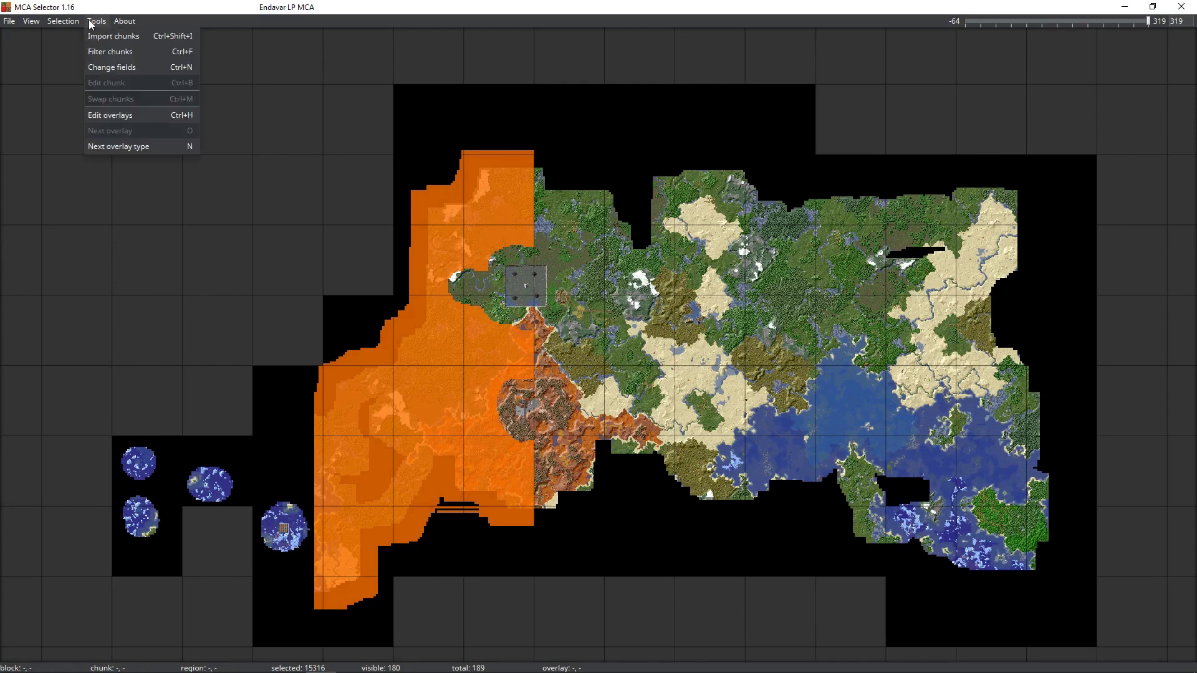
click(101, 52)
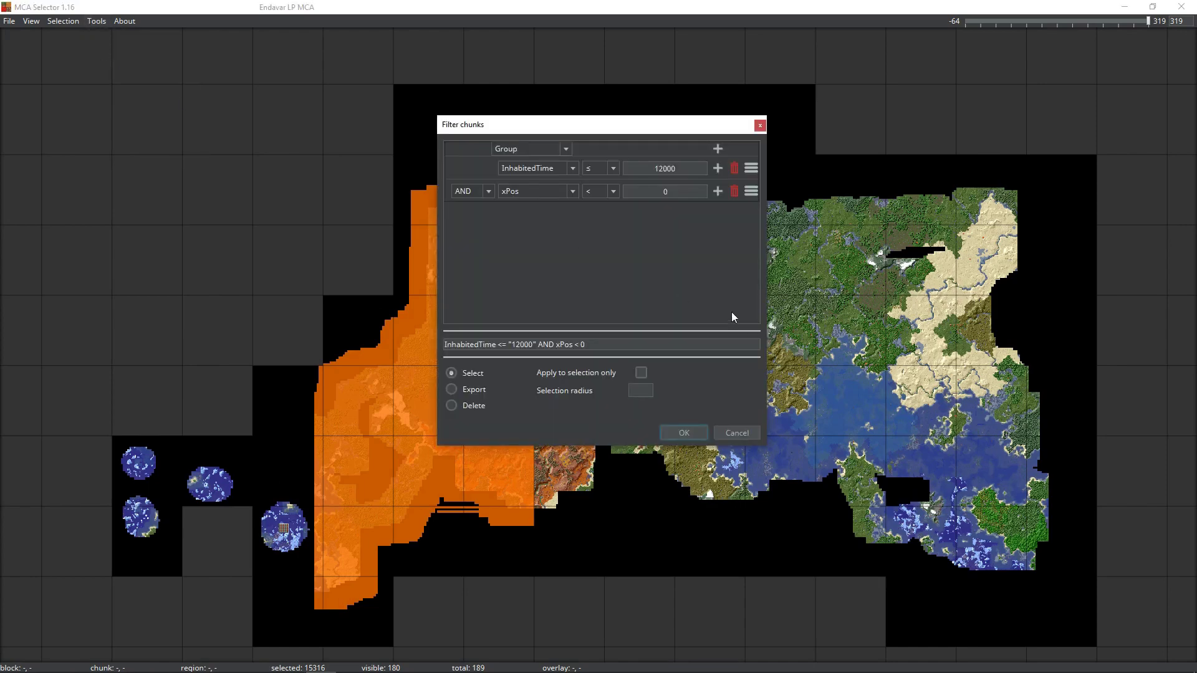
click(664, 191)
key(Delete)
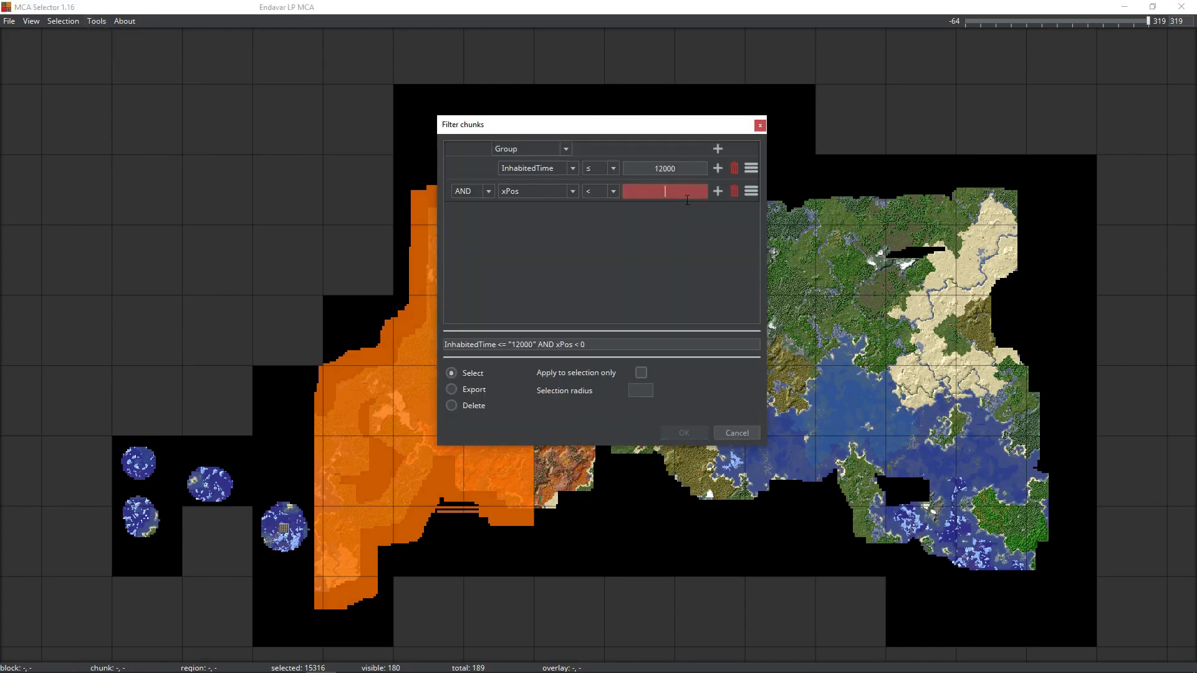
text(-50)
click(685, 434)
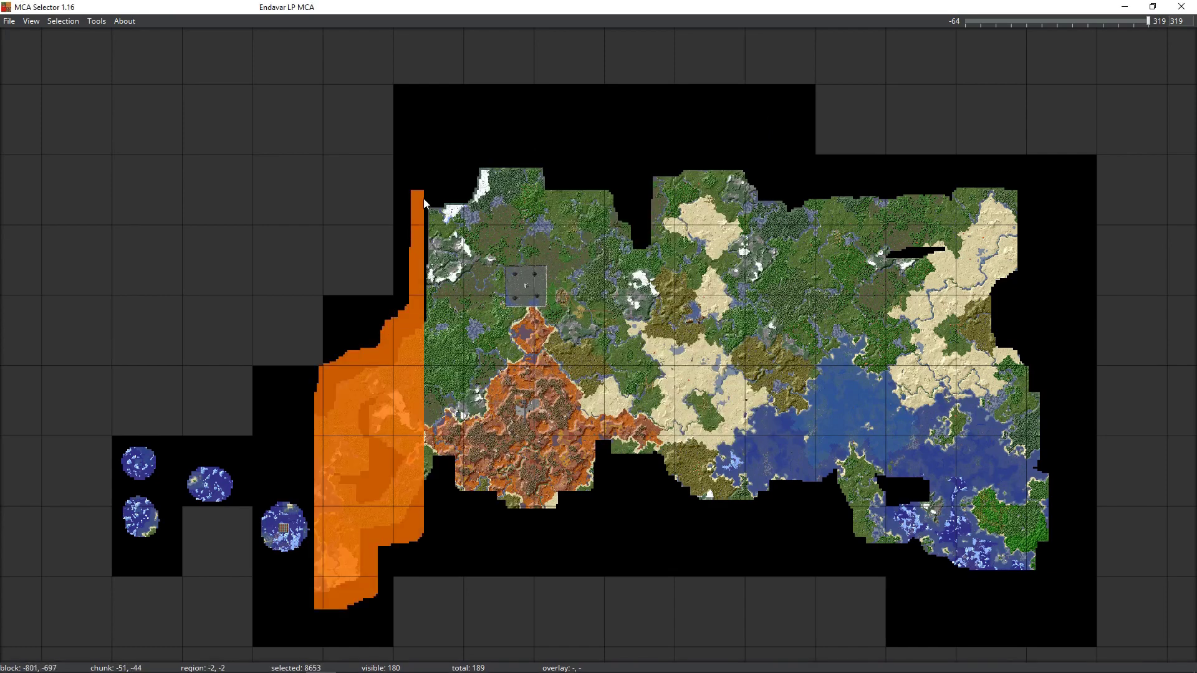
Delete the selected western strip of chunks, then reopen the Filter chunks dialog and move it aside
click(60, 20)
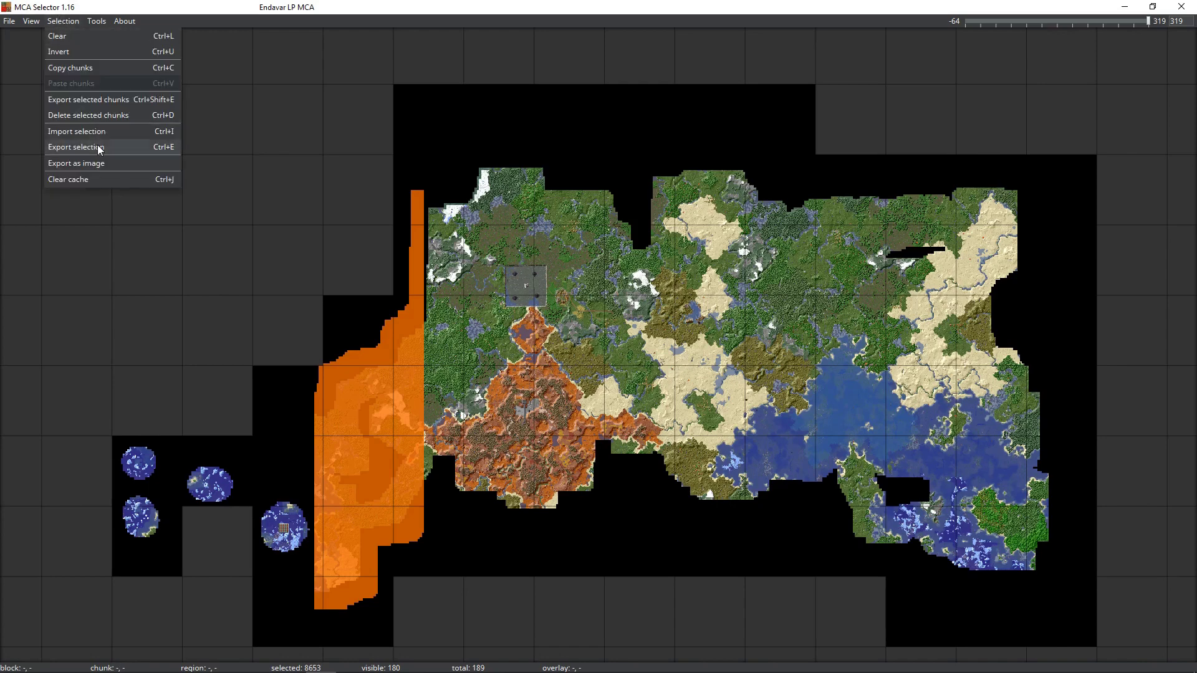
click(131, 115)
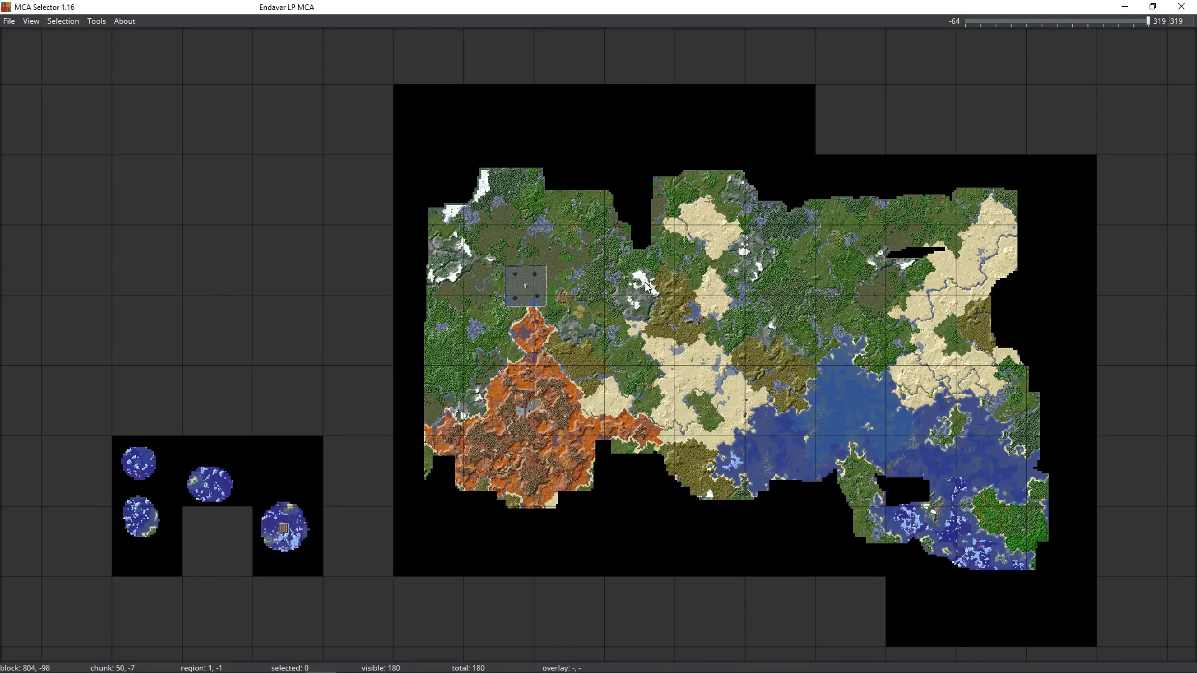
click(61, 21)
click(95, 22)
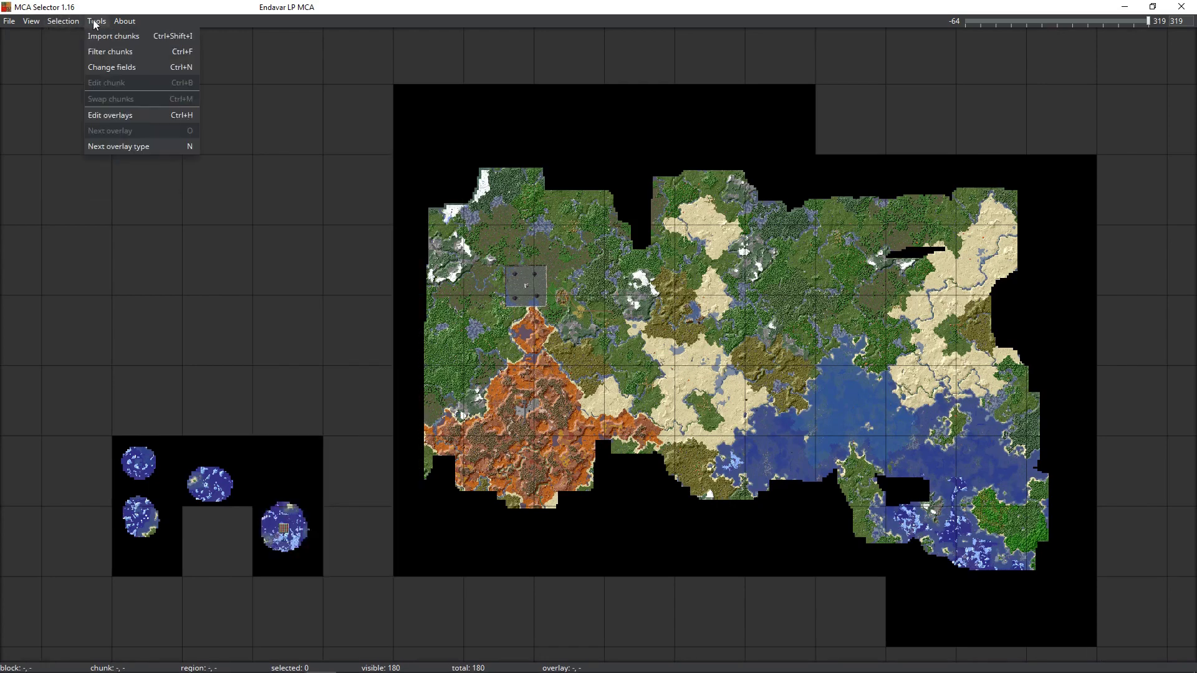
click(111, 53)
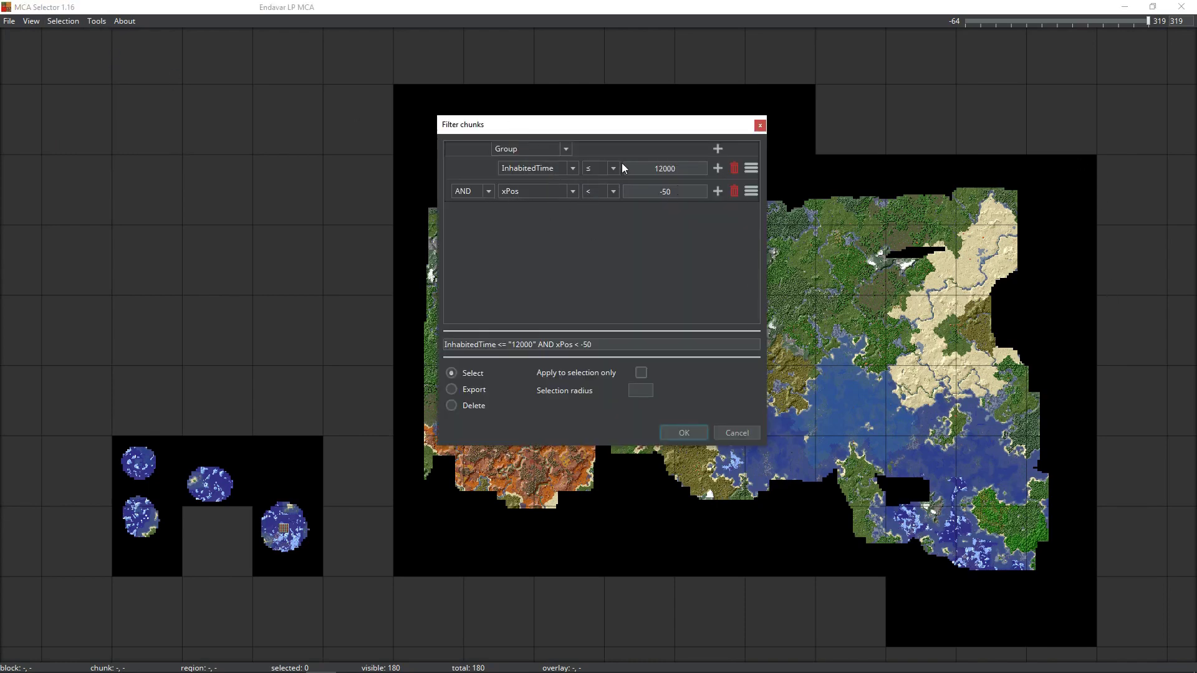
drag(613, 131, 559, 128)
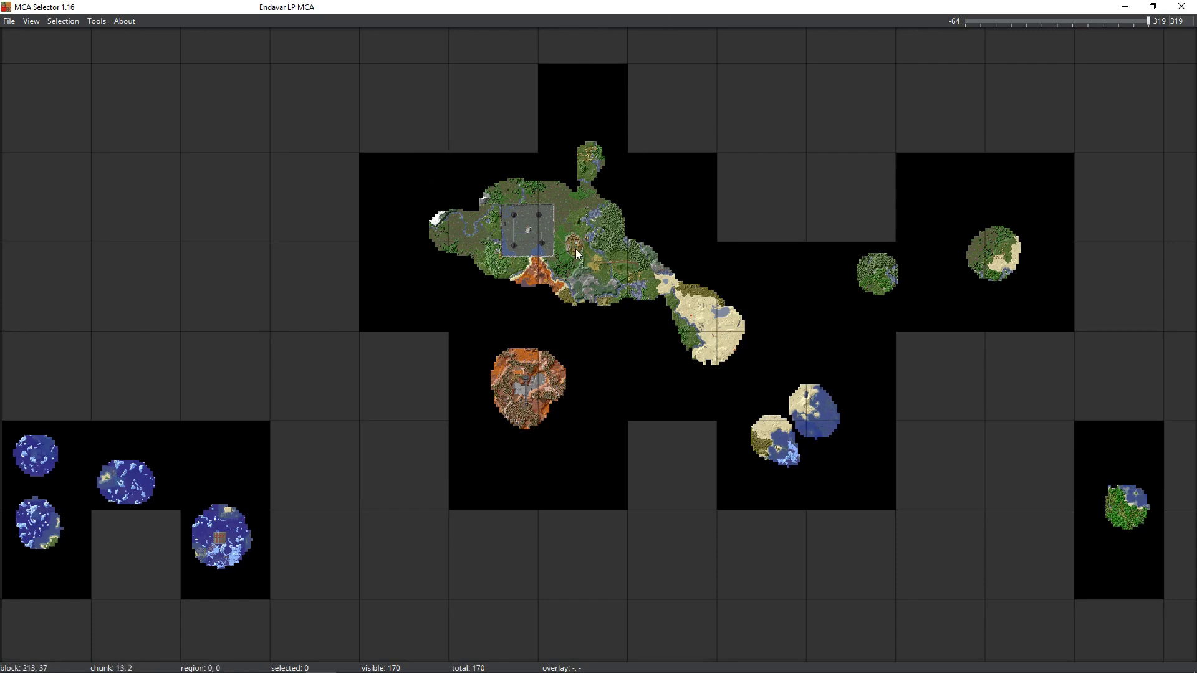
scroll(576, 249, up, 1)
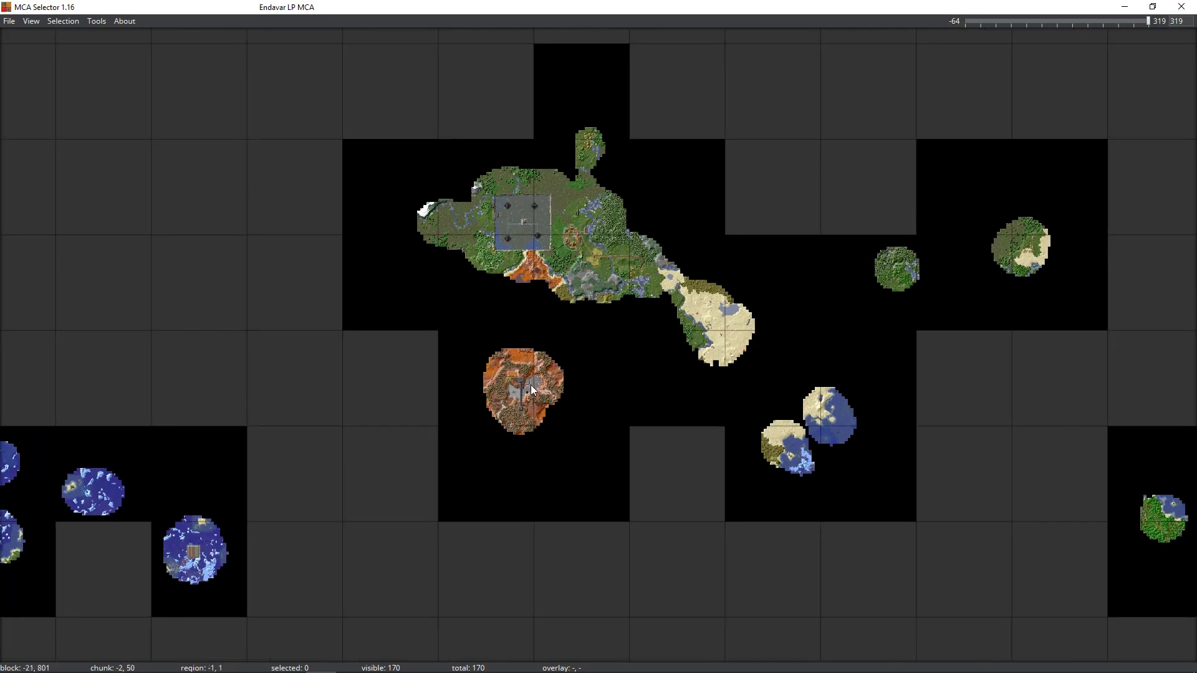
drag(296, 467, 459, 360)
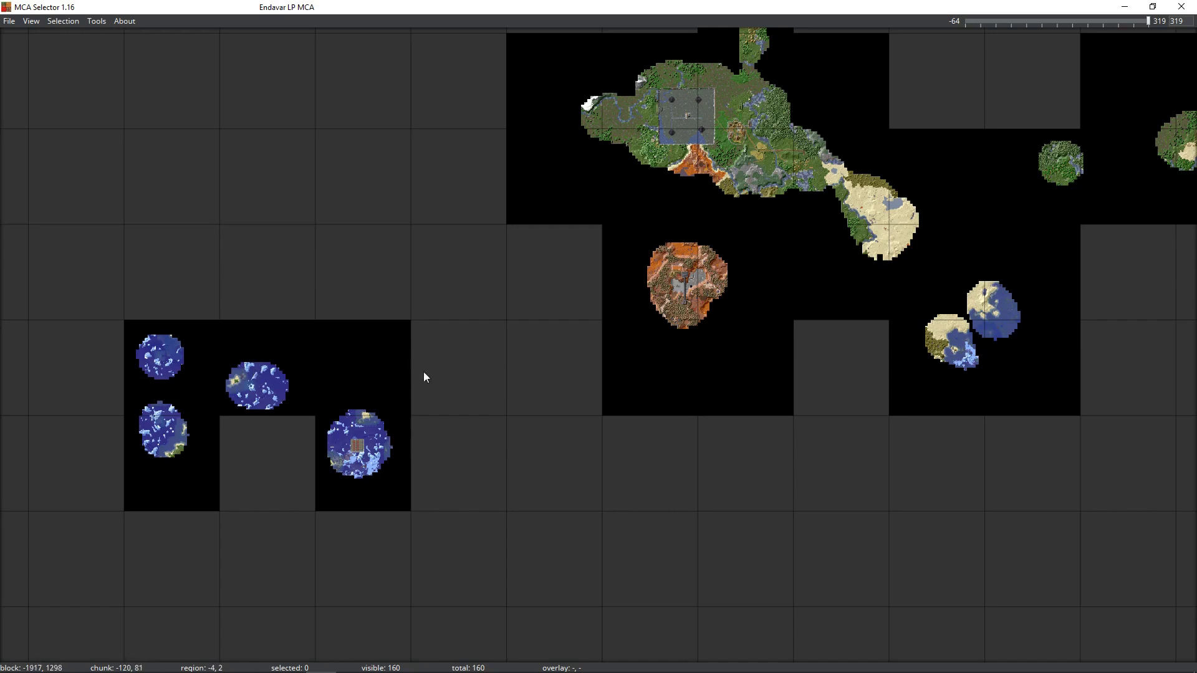
drag(735, 347, 104, 408)
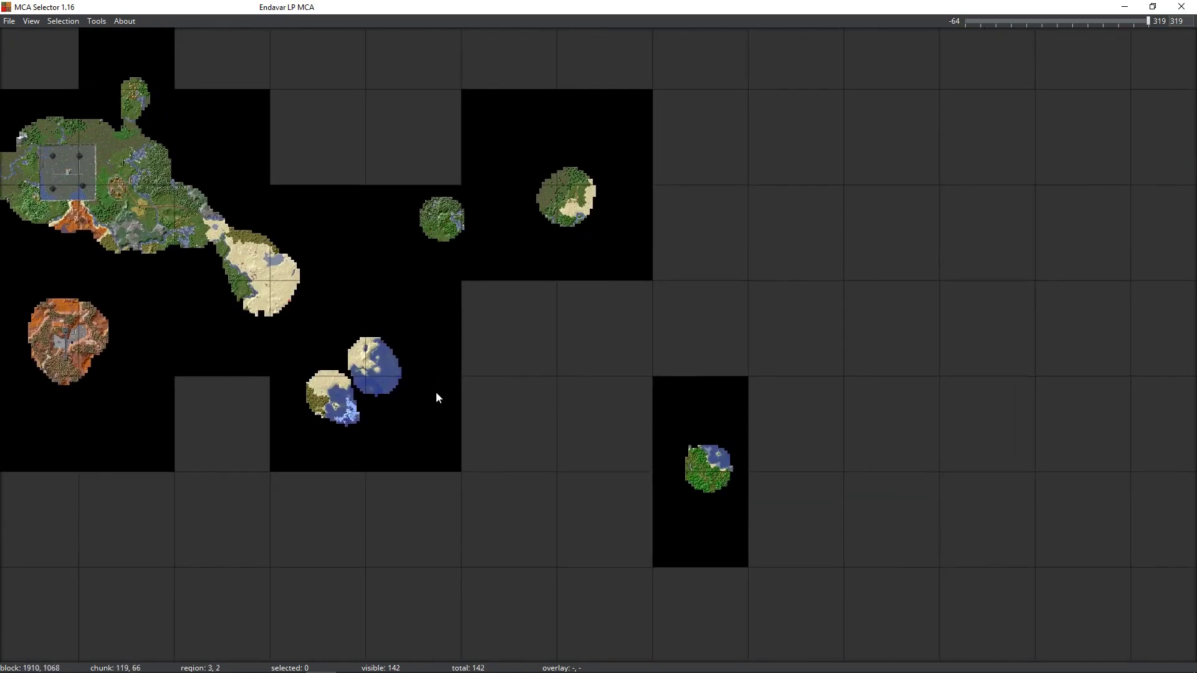